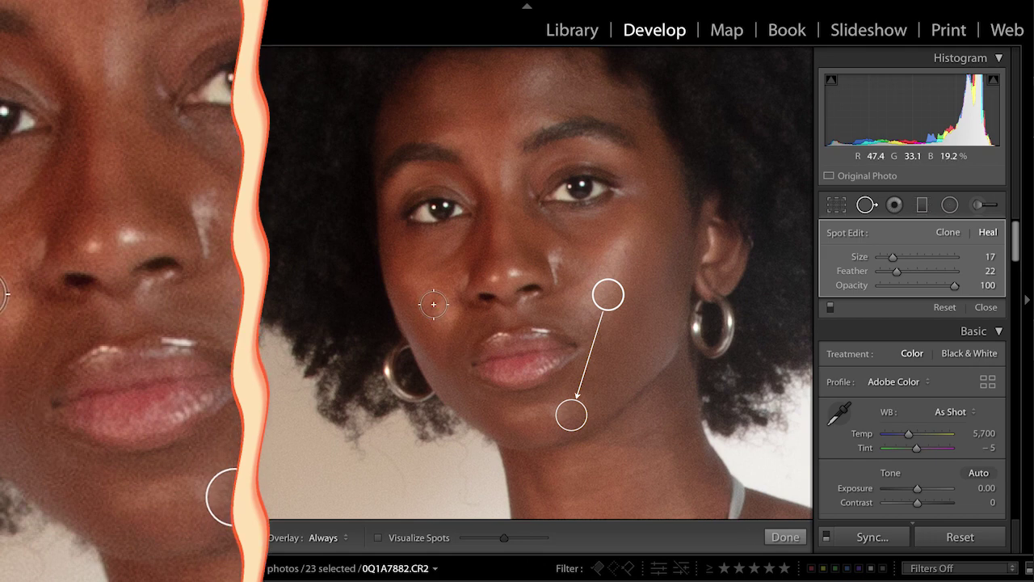
Heal the blemish on the cheek on the darker side of the model's face with a size 17 brush, feather 22
left_click(868, 207)
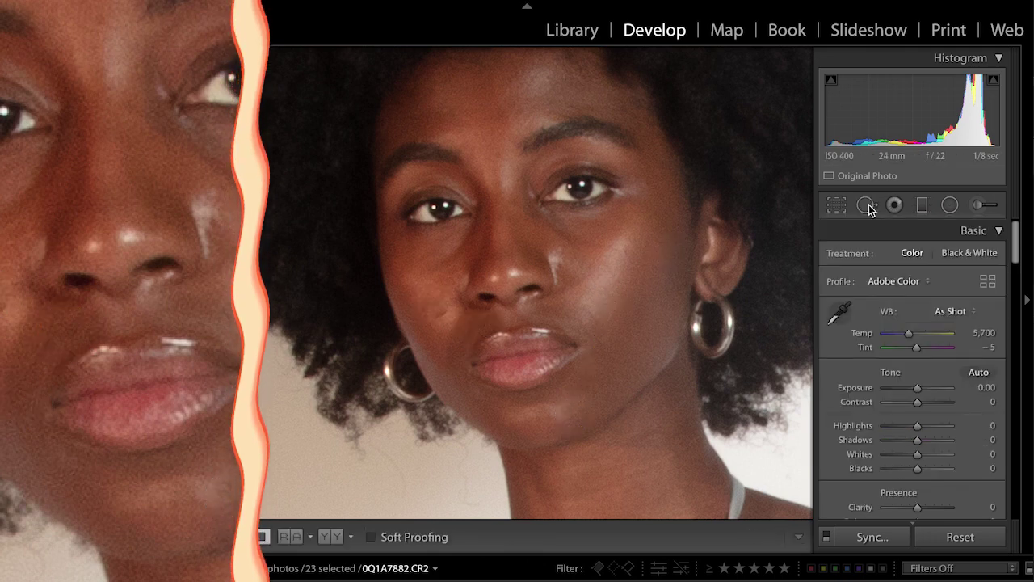
key("ctrl+z")
left_click(868, 207)
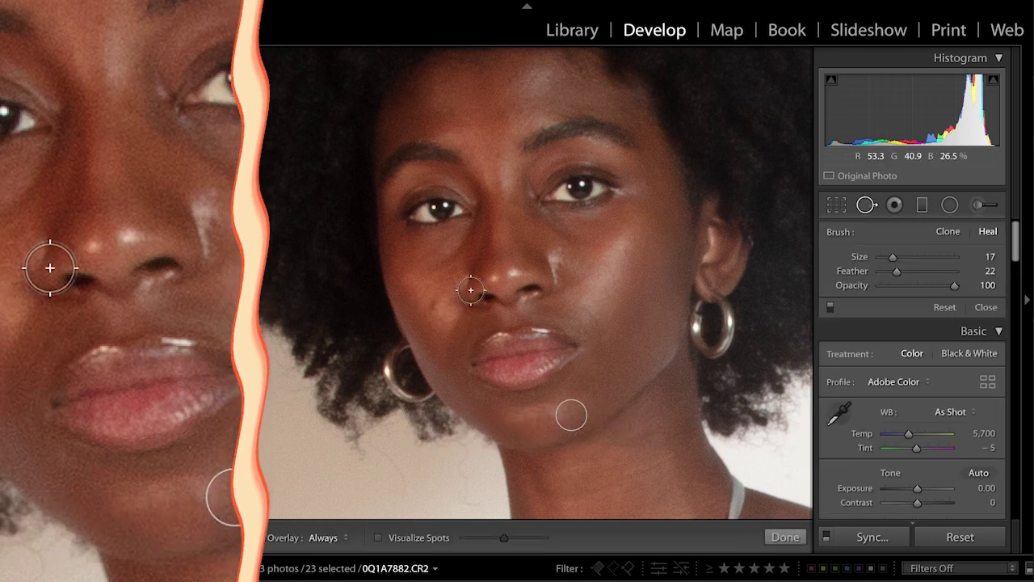
left_click(433, 304)
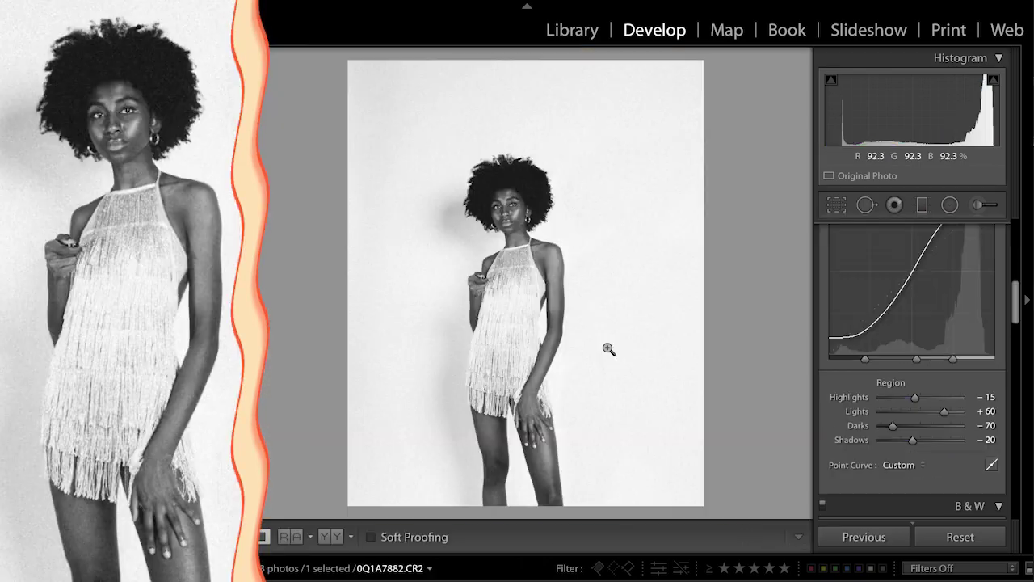
Set the black-and-white photo's exposure to +0.25 and both highlights and whites to −100
scroll(865, 388, "up", 8)
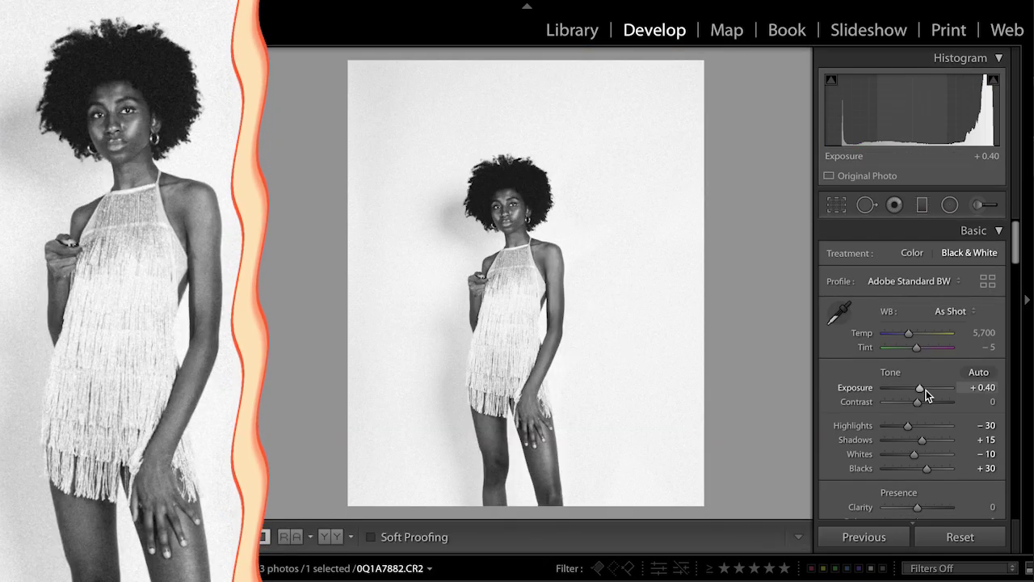
left_click_drag(916, 389, 923, 387)
left_click_drag(916, 424, 902, 428)
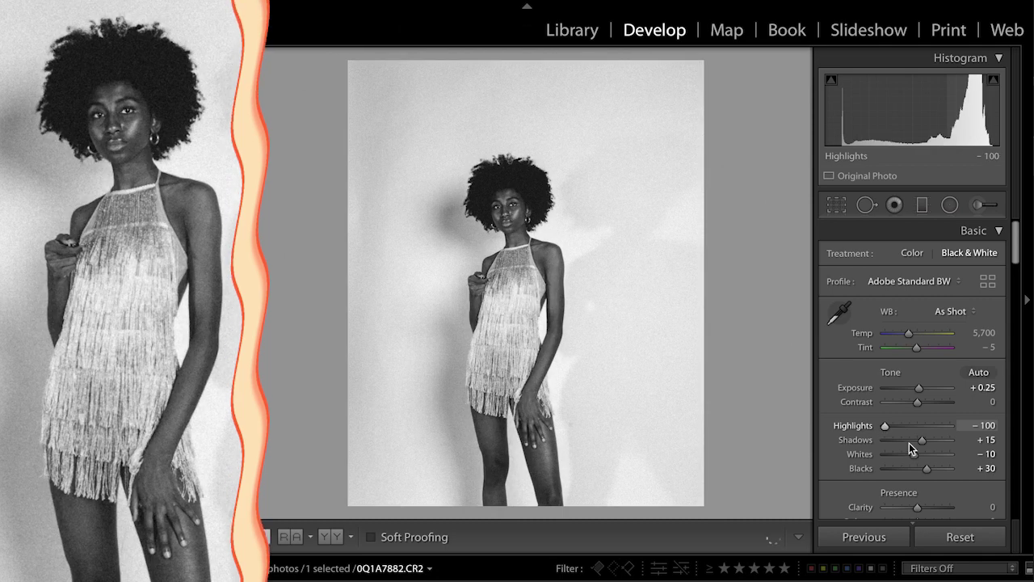
left_click_drag(916, 447, 883, 455)
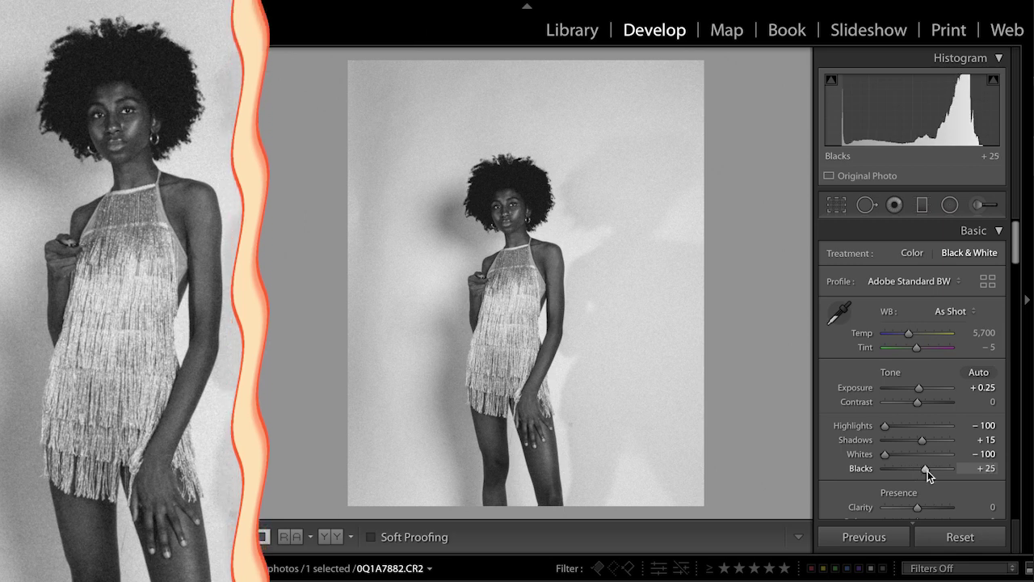
Set the blacks to +10, clarity to +17 and exposure to +0.50
scroll(930, 485, "down", 1)
left_click_drag(919, 481, 920, 447)
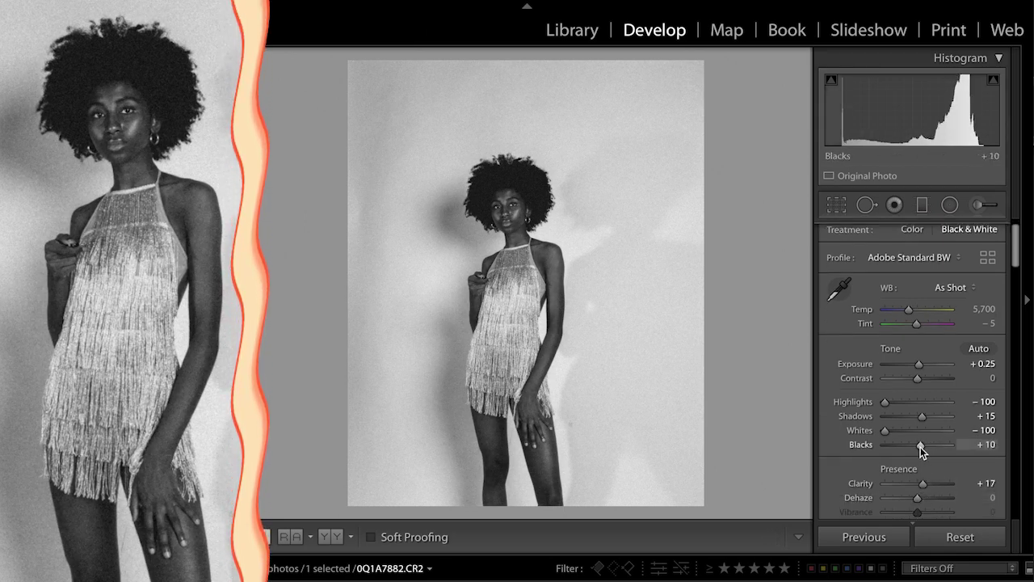
scroll(940, 452, "down", 3)
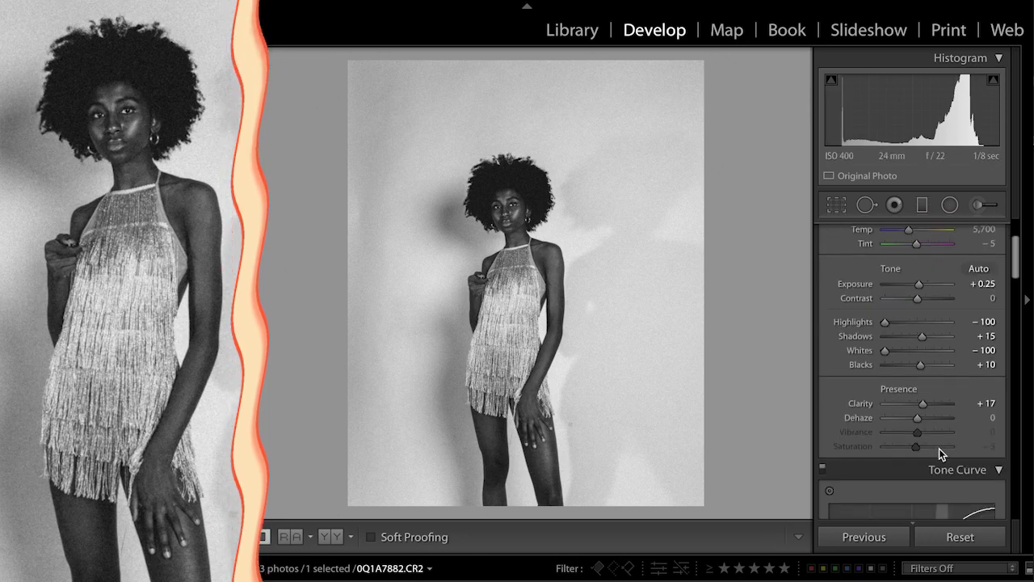
left_click_drag(917, 286, 922, 286)
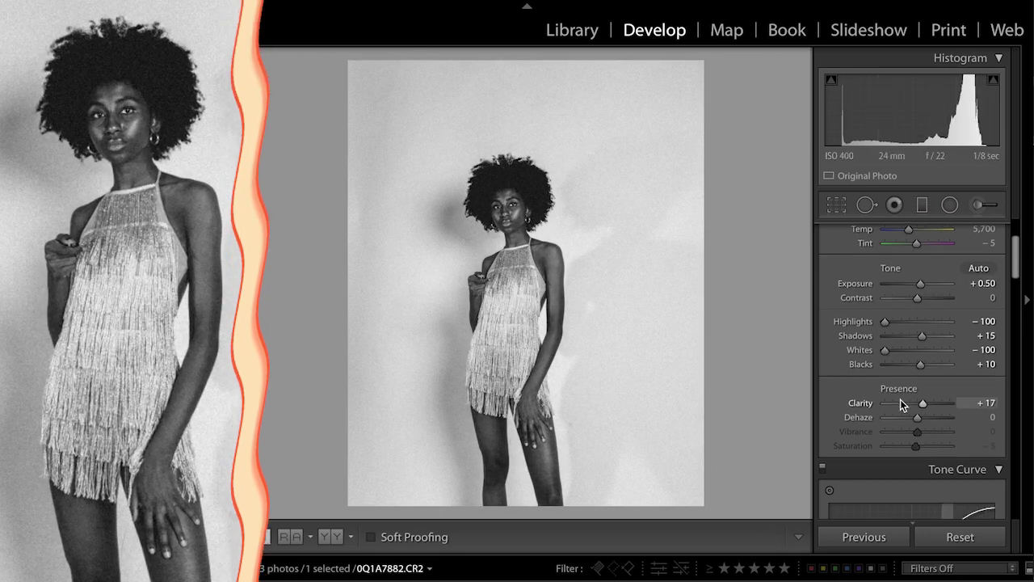
Set the tone curve regions to highlights −45, lights +71 and shadows −24
scroll(903, 399, "down", 5)
scroll(900, 399, "down", 3)
left_click_drag(906, 434, 899, 429)
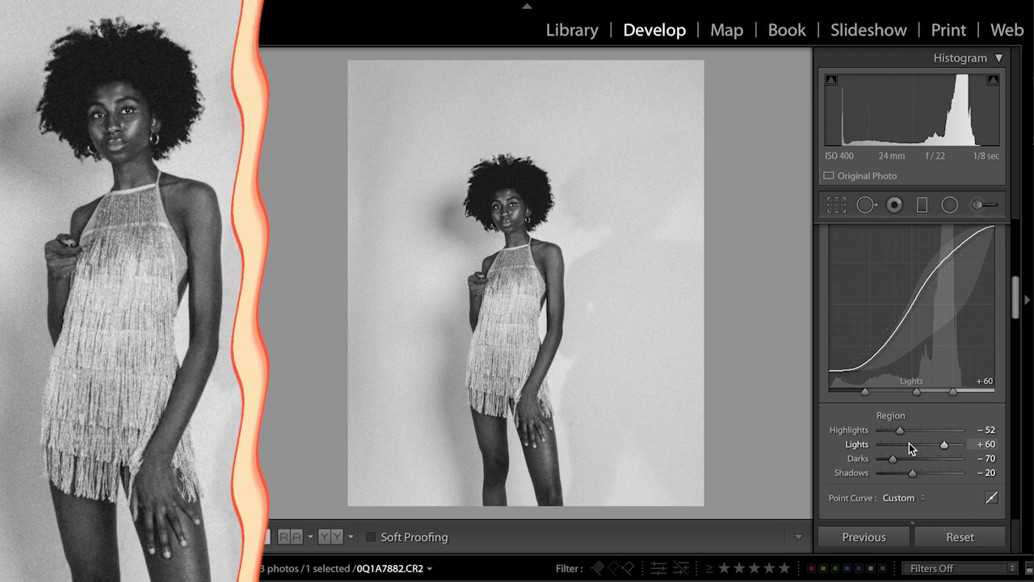
left_click_drag(947, 446, 903, 432)
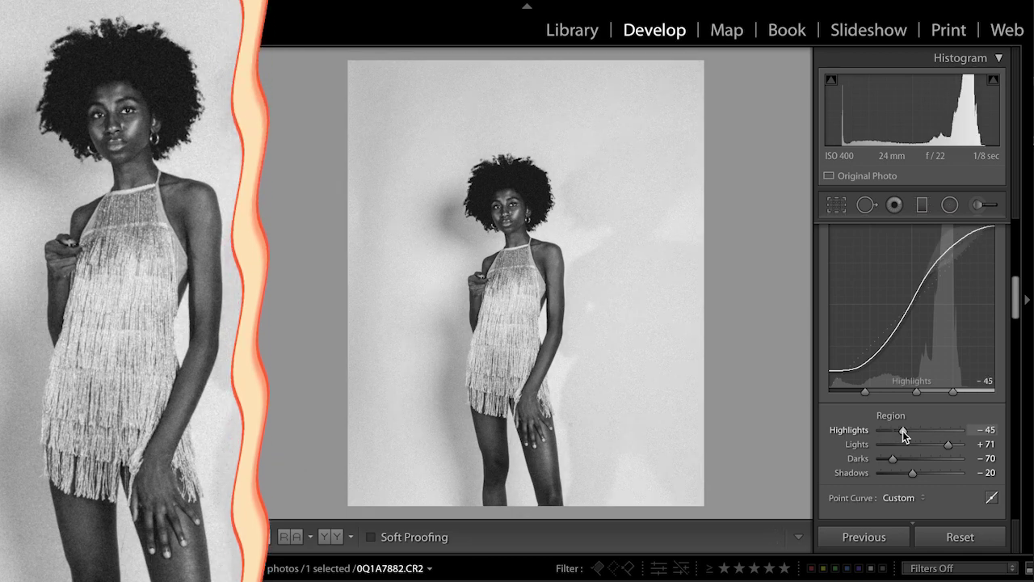
mouse_move(912, 473)
left_mouse_down()
mouse_move(902, 474)
mouse_move(905, 459)
left_mouse_up()
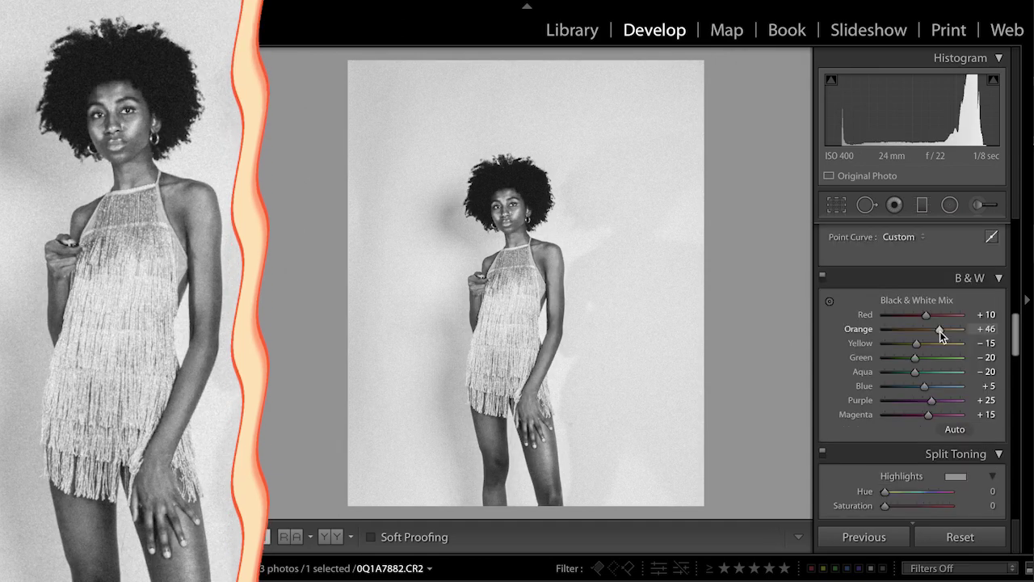
Adjust the Black & White Mix to orange +19, blue −8 and red −19
left_click_drag(940, 331, 928, 336)
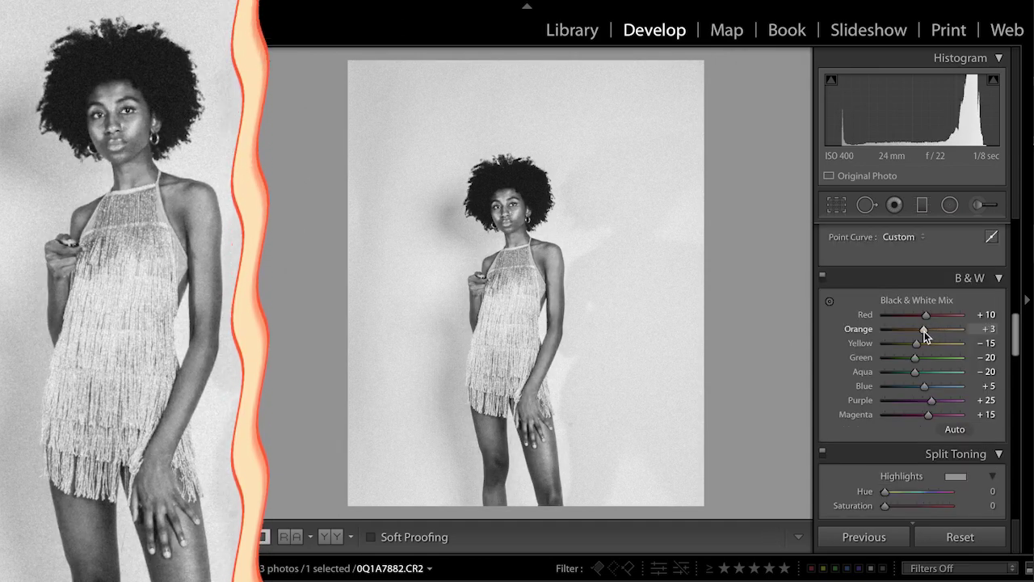
left_click(931, 331)
left_click(897, 387)
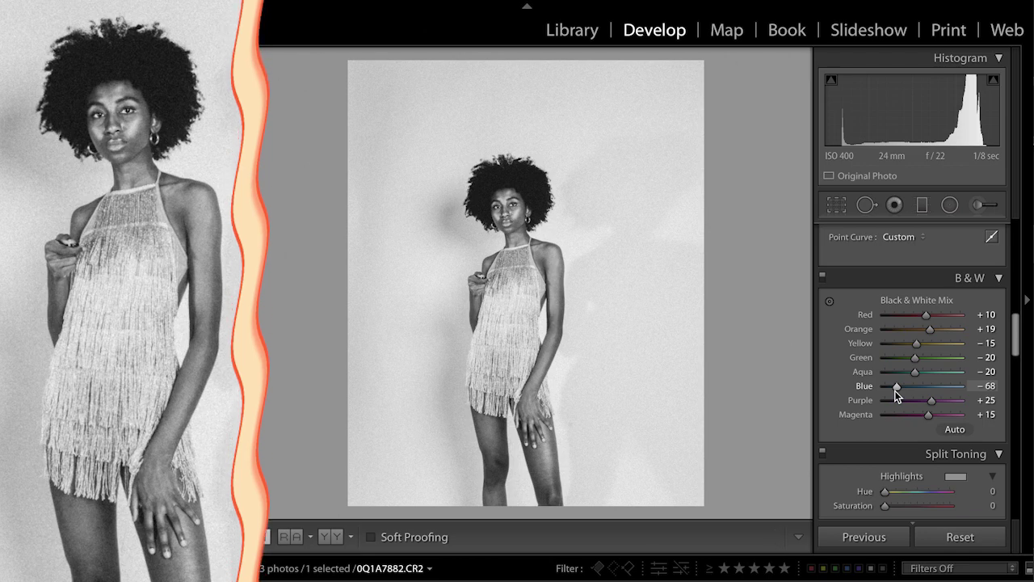
left_click_drag(896, 390, 919, 384)
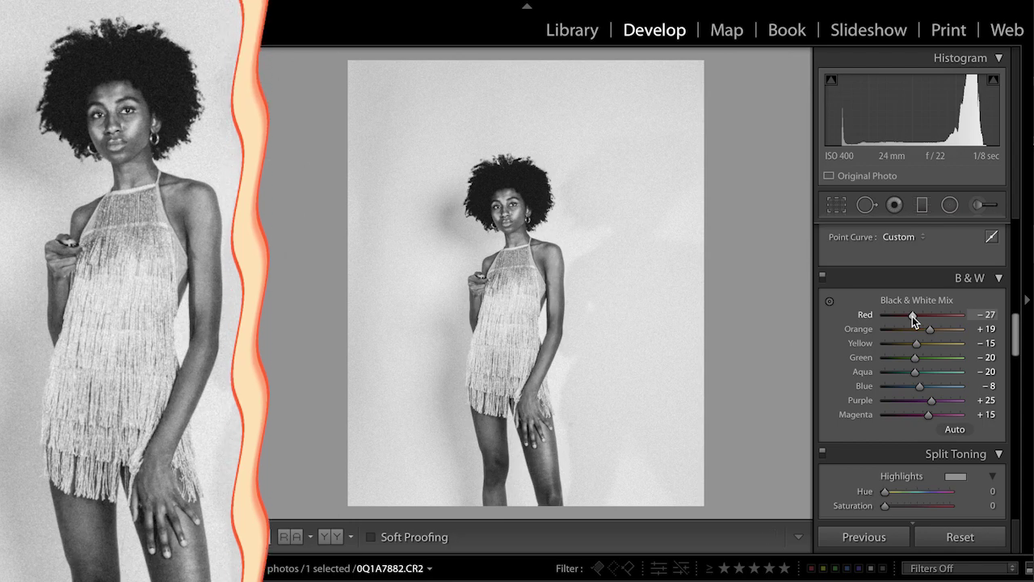
left_click(932, 316)
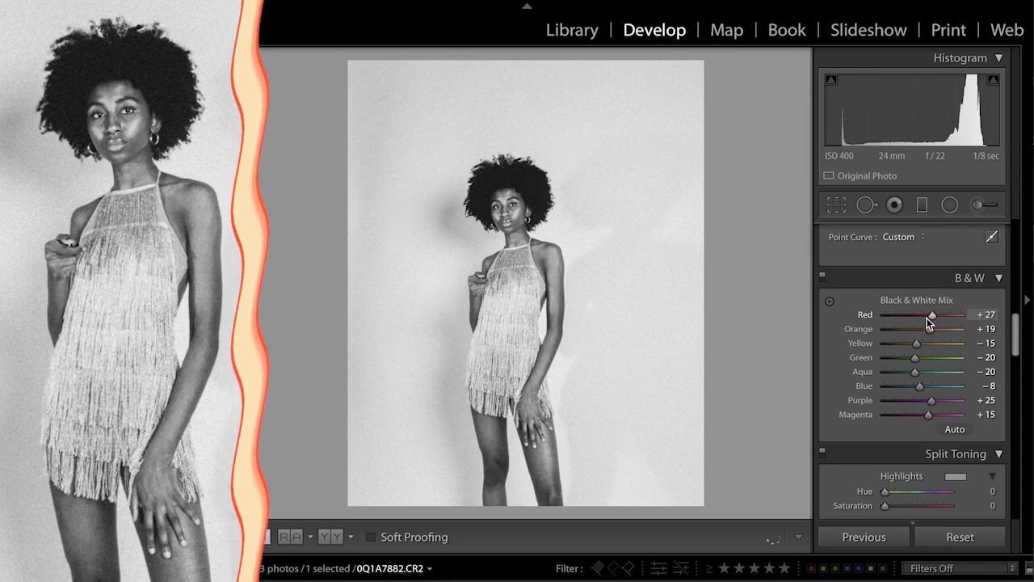
mouse_move(927, 318)
left_mouse_down()
mouse_move(899, 319)
mouse_move(916, 316)
left_mouse_up()
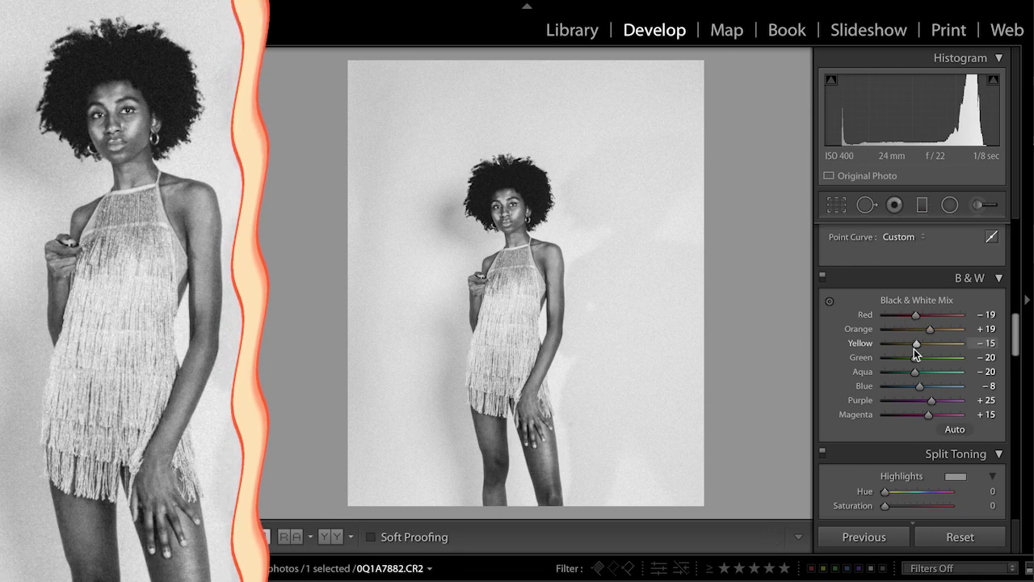
Try split toning with green highlights at hue 128, saturation 100, and red-orange shadows at hue 15, saturation 68
scroll(914, 348, "down", 3)
left_click(905, 393)
mouse_move(922, 406)
left_mouse_down()
mouse_move(941, 392)
mouse_move(896, 392)
mouse_move(907, 392)
left_mouse_up()
mouse_move(886, 468)
left_mouse_down()
mouse_move(951, 469)
mouse_move(950, 483)
mouse_move(924, 469)
mouse_move(944, 468)
mouse_move(888, 468)
mouse_move(893, 476)
left_mouse_up()
left_click(955, 458)
left_click_drag(670, 457, 643, 475)
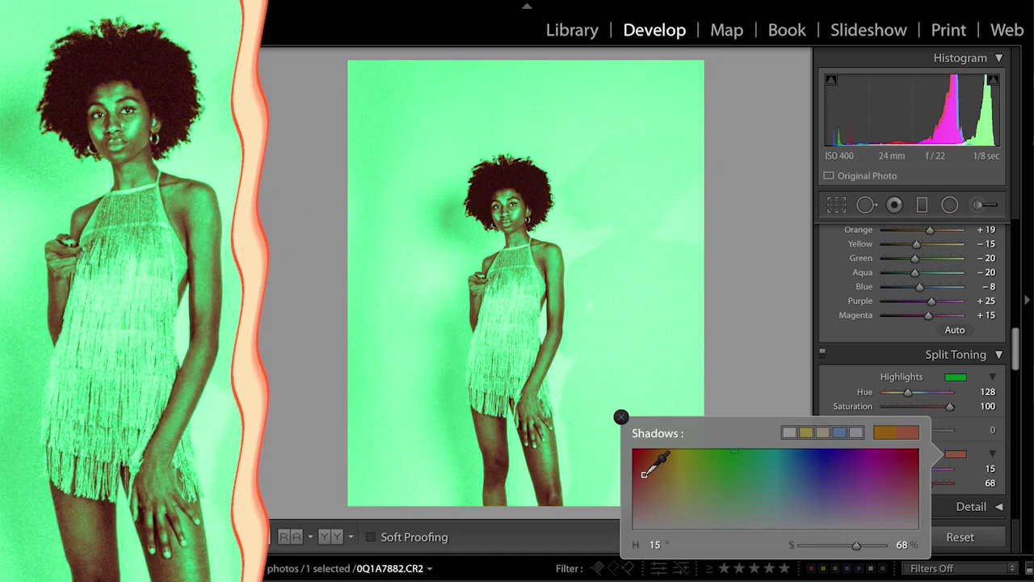
Change the split-toning highlights to blue with hue 215 and saturation 99
left_click(956, 376)
left_click(824, 396)
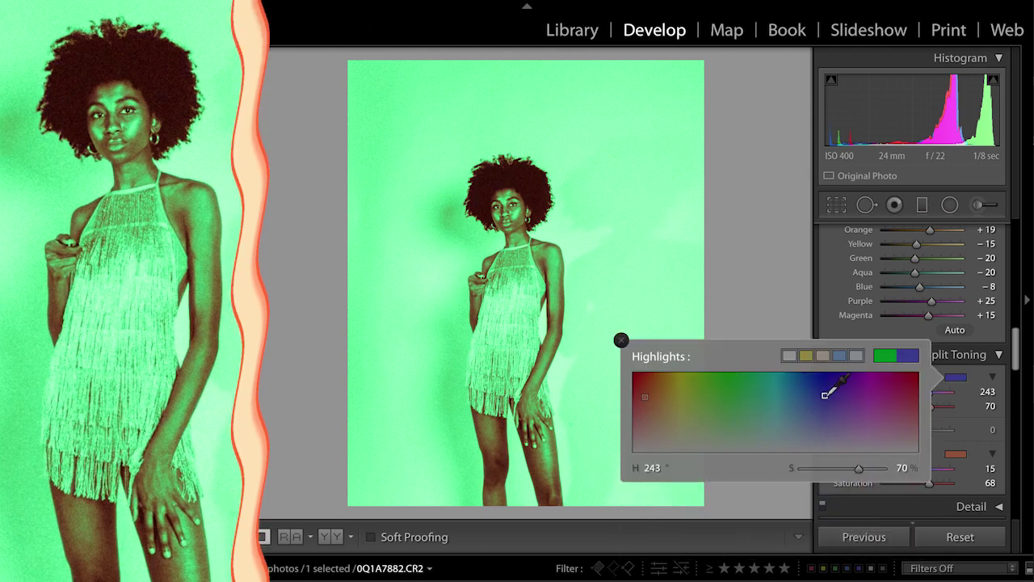
left_click_drag(726, 398, 697, 423)
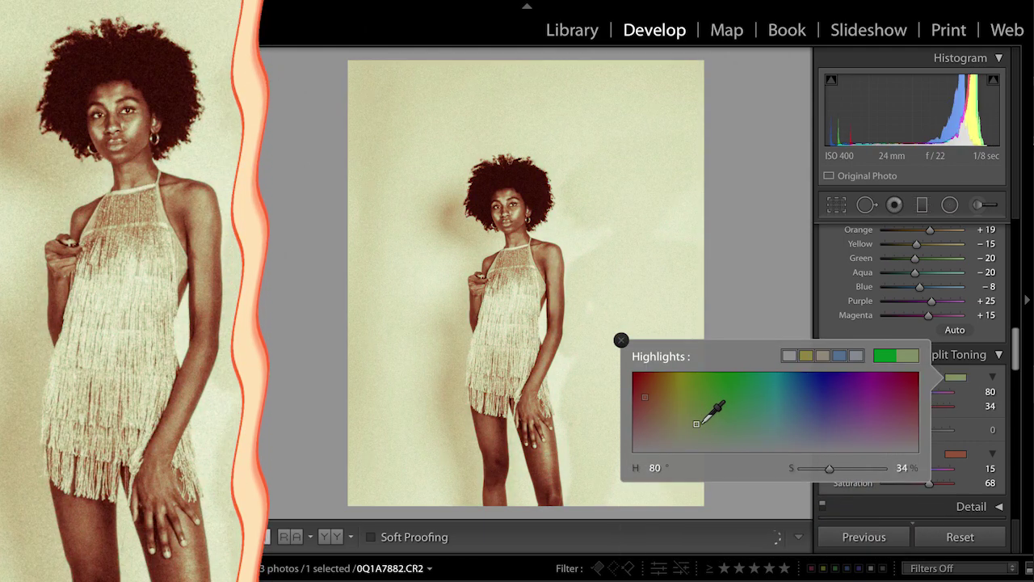
left_click_drag(759, 432, 803, 405)
left_click(888, 335)
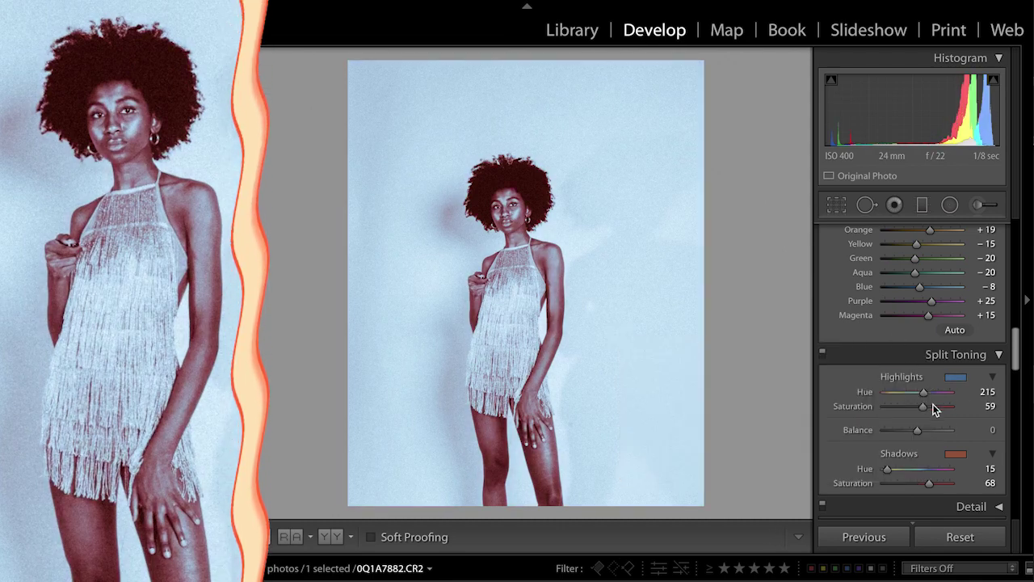
left_click_drag(939, 404, 952, 405)
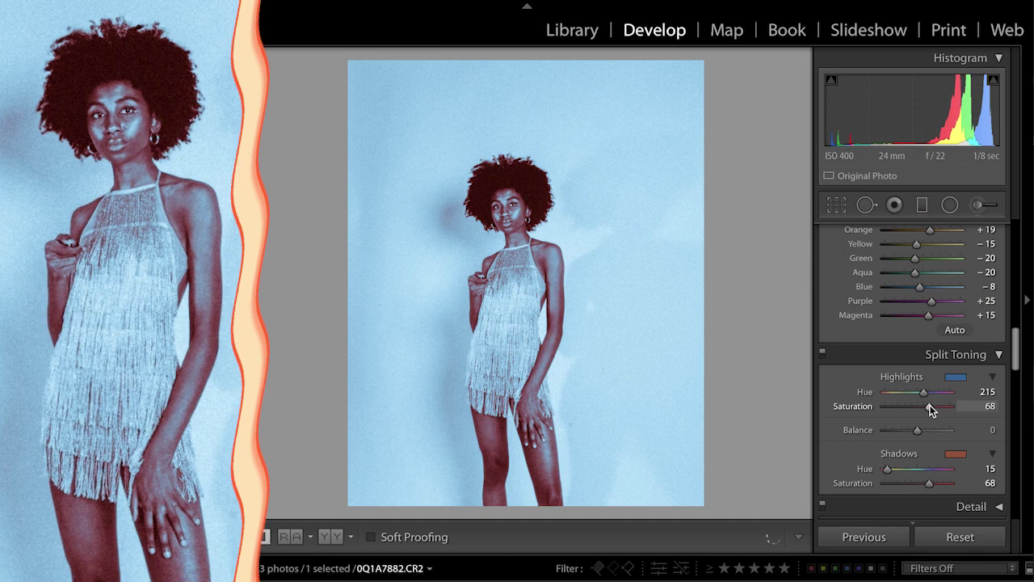
Shift the split-toning shadows to a strongly saturated orange of about hue 28
left_click_drag(929, 483, 948, 486)
left_click(954, 455)
left_click(651, 468)
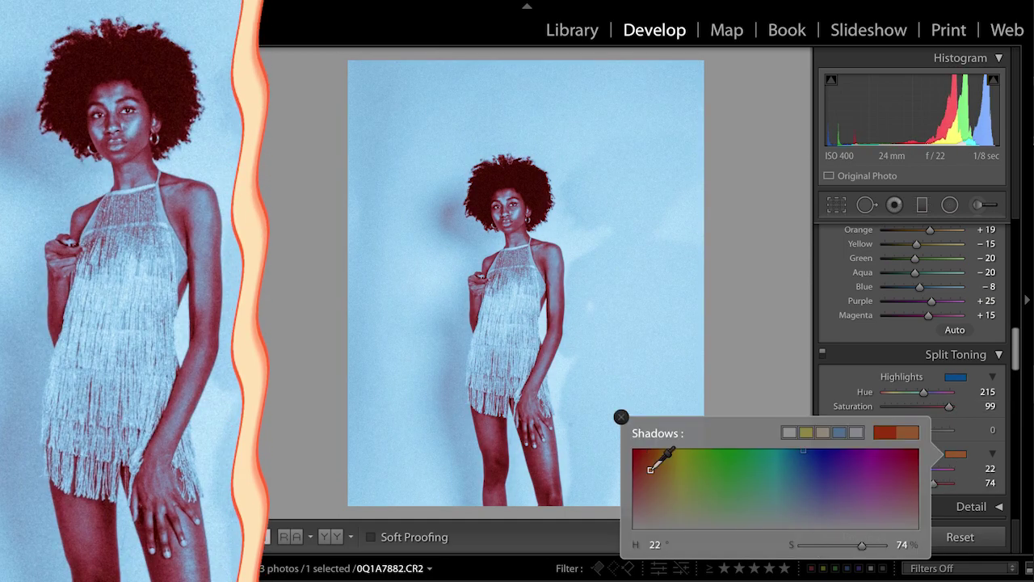
mouse_move(651, 469)
left_mouse_down()
mouse_move(667, 452)
mouse_move(655, 453)
left_mouse_up()
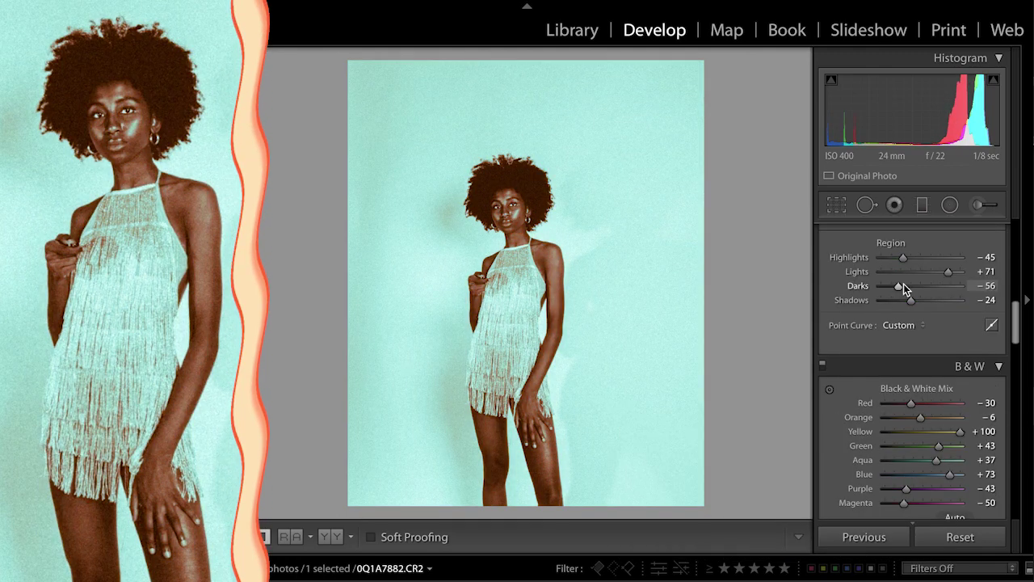
Set the tone curve's darks to −51 and check the result on the model's face up close
left_click_drag(904, 288, 908, 284)
left_click(564, 174)
left_click_drag(505, 155, 595, 342)
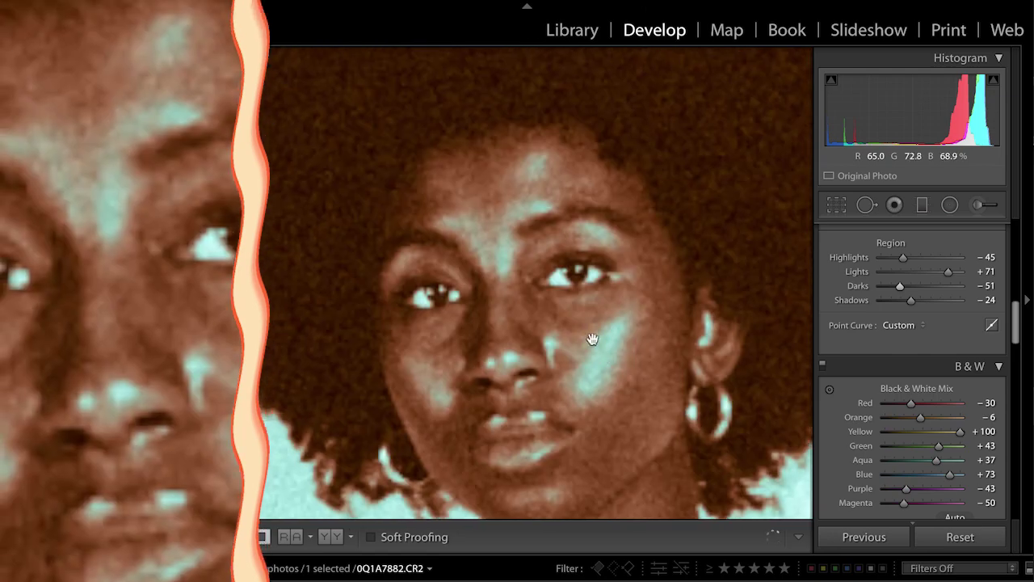
left_click(558, 344)
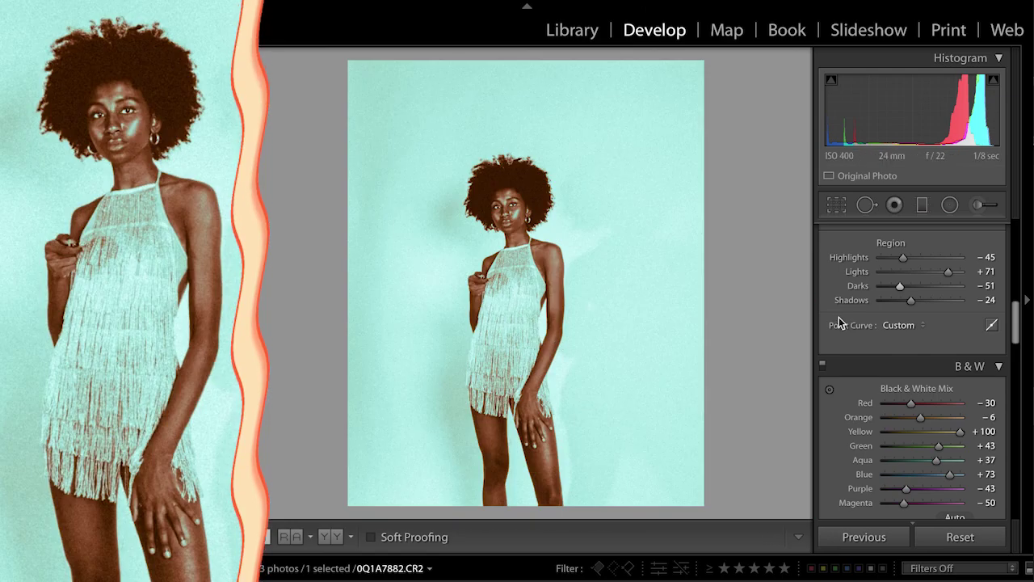
Set the tone curve's highlights to −86 and its lights to +92
left_click_drag(910, 257, 910, 260)
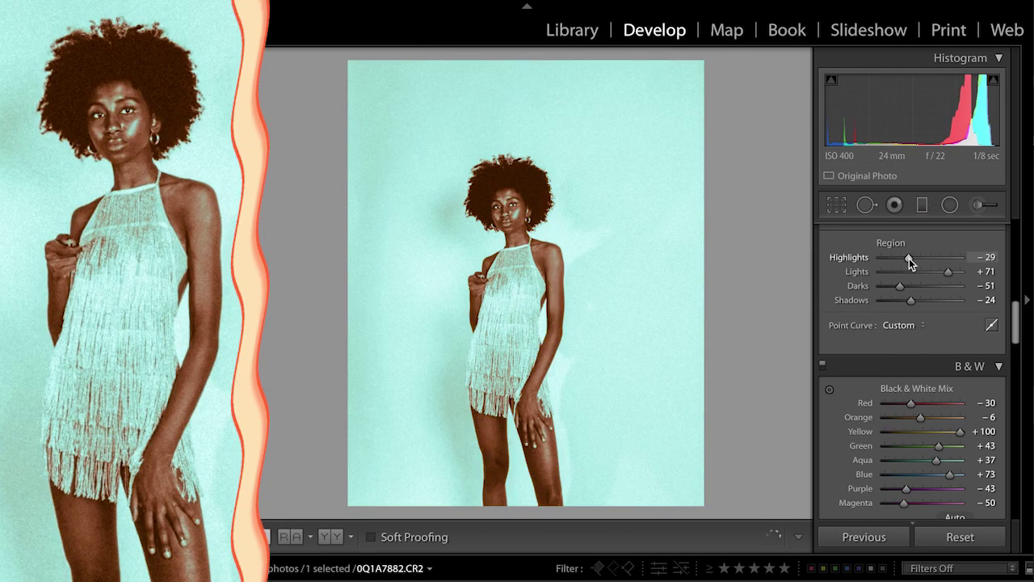
left_click(904, 257)
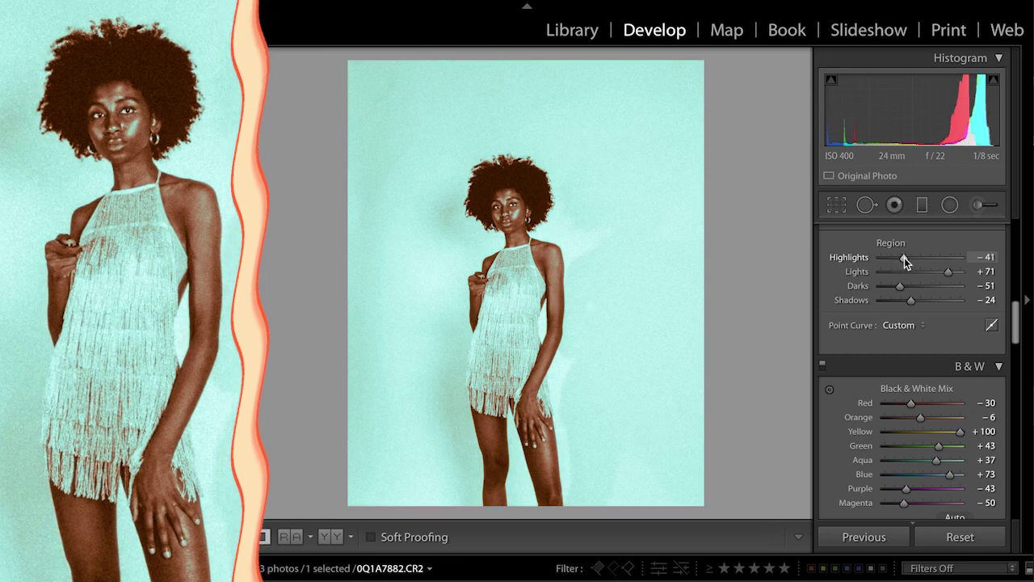
left_click(913, 258)
left_click(915, 269)
left_click_drag(916, 273, 888, 259)
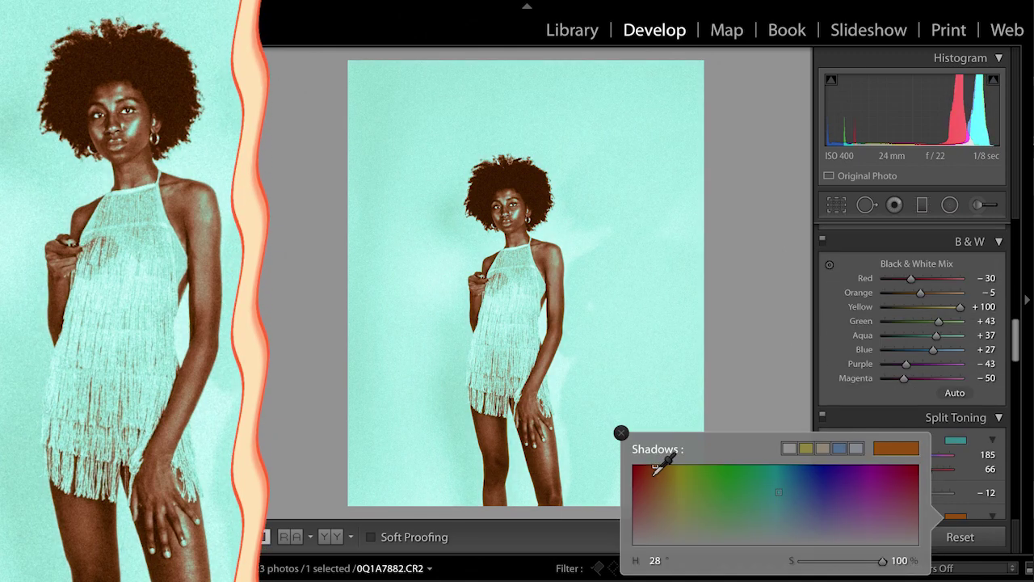
Refine the split-toning shadow color to hue 22 and saturation 87
left_click_drag(652, 466, 651, 475)
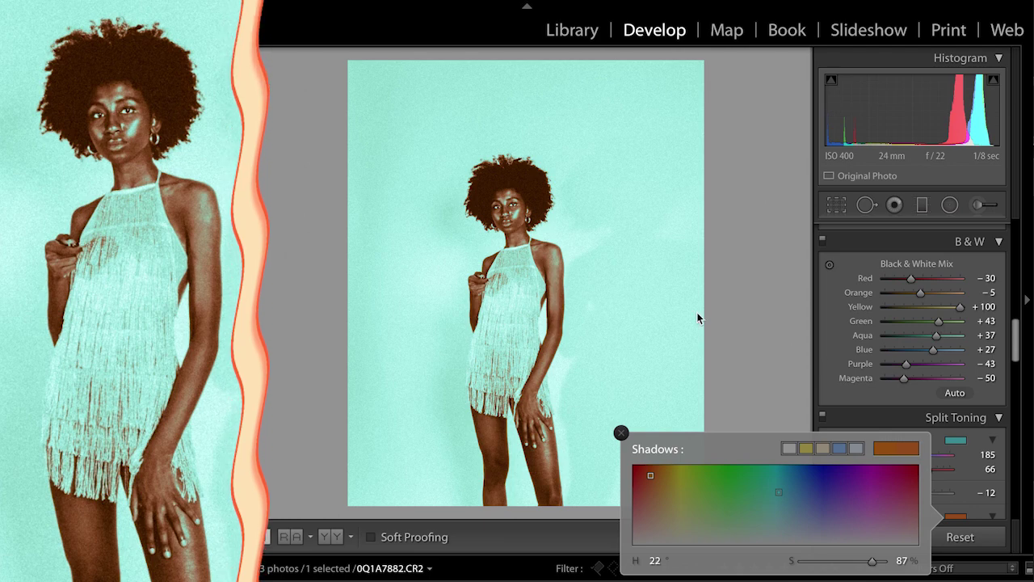
scroll(844, 323, "up", 5)
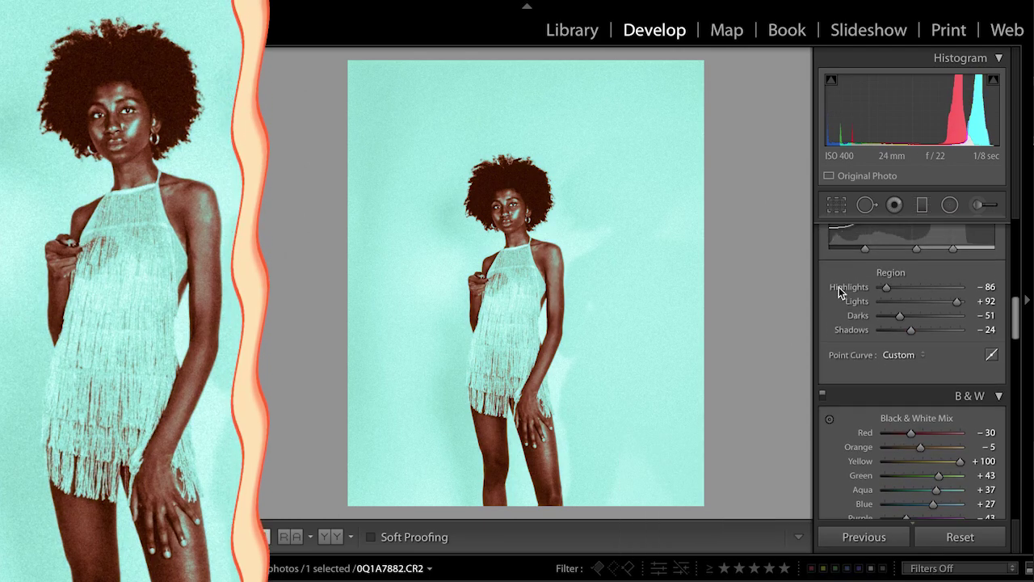
scroll(838, 287, "up", 5)
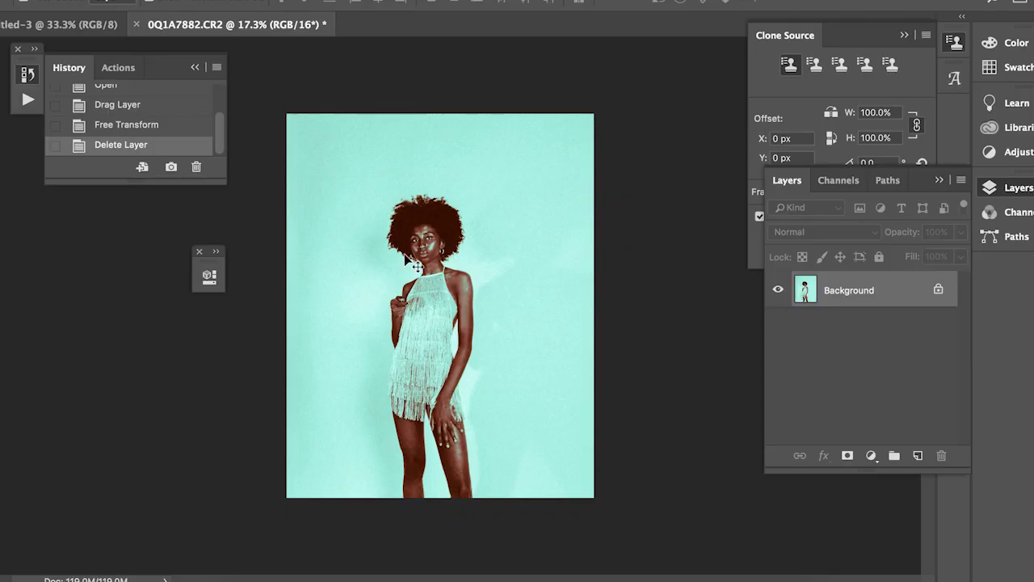
In the photo's Photoshop document, add a new empty layer above the Background and a new layer group above it
key("ctrl+0")
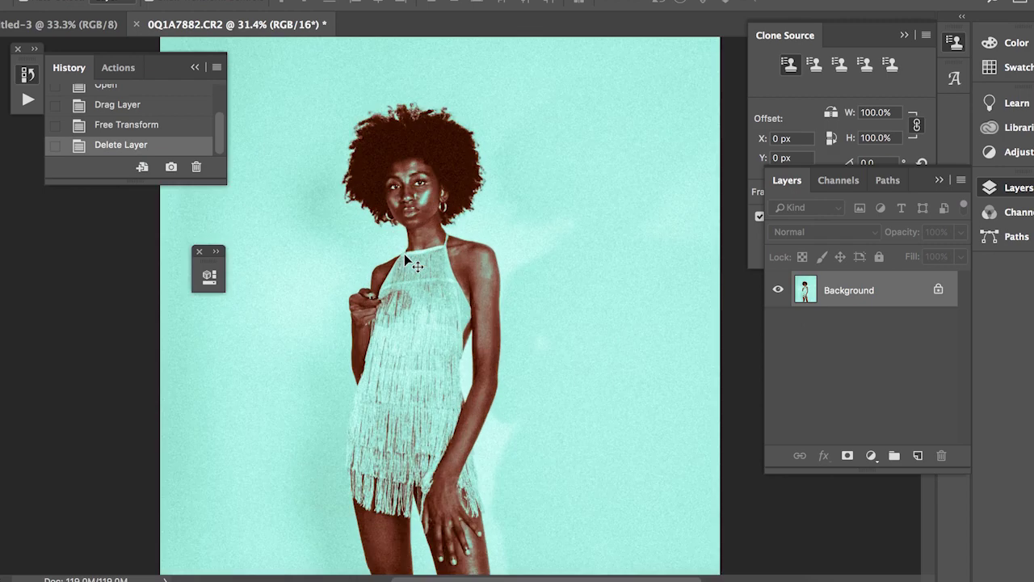
left_click(918, 456)
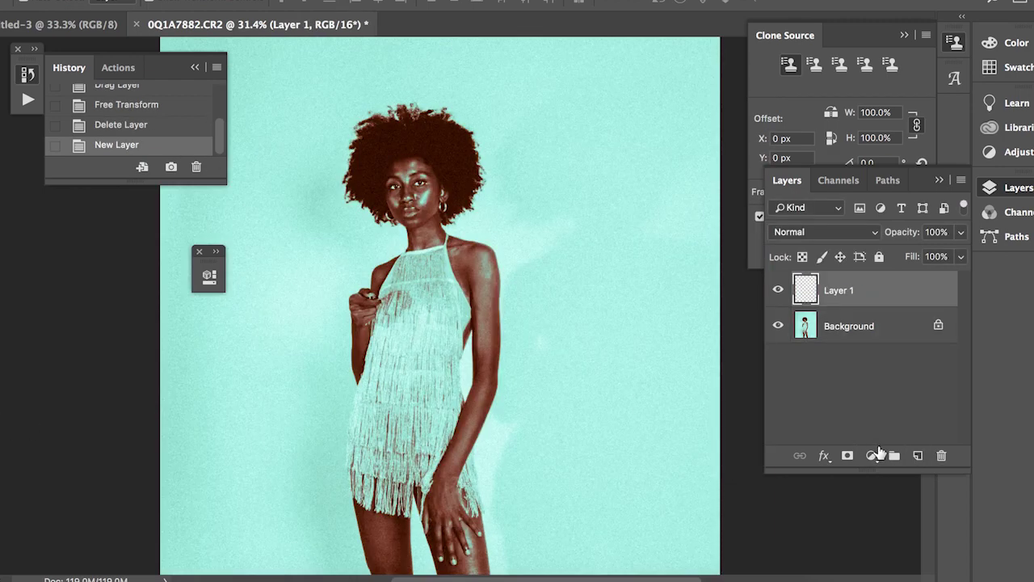
left_click(892, 456)
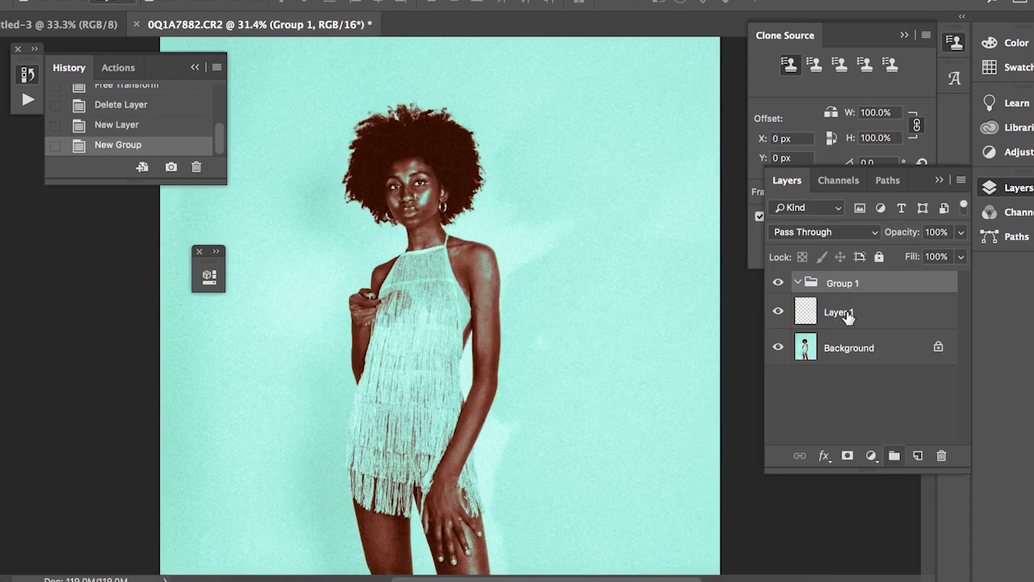
Name the new group sparkle and prepare the sampled sparkle brush at 428 px for painting on Layer 1
key("Return")
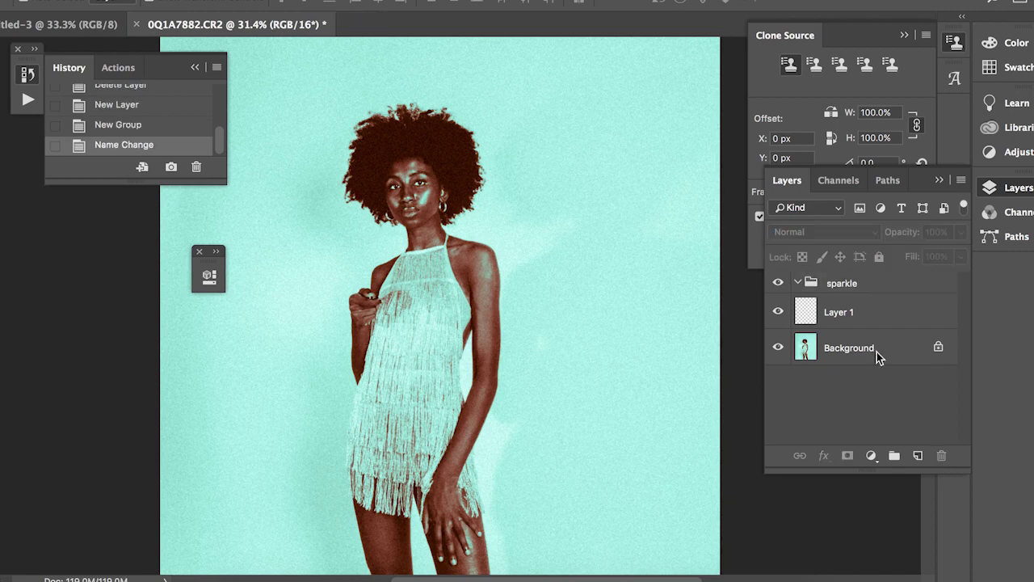
left_click(872, 314)
left_click(55, 3)
scroll(125, 236, "down", 15)
left_click(64, 252)
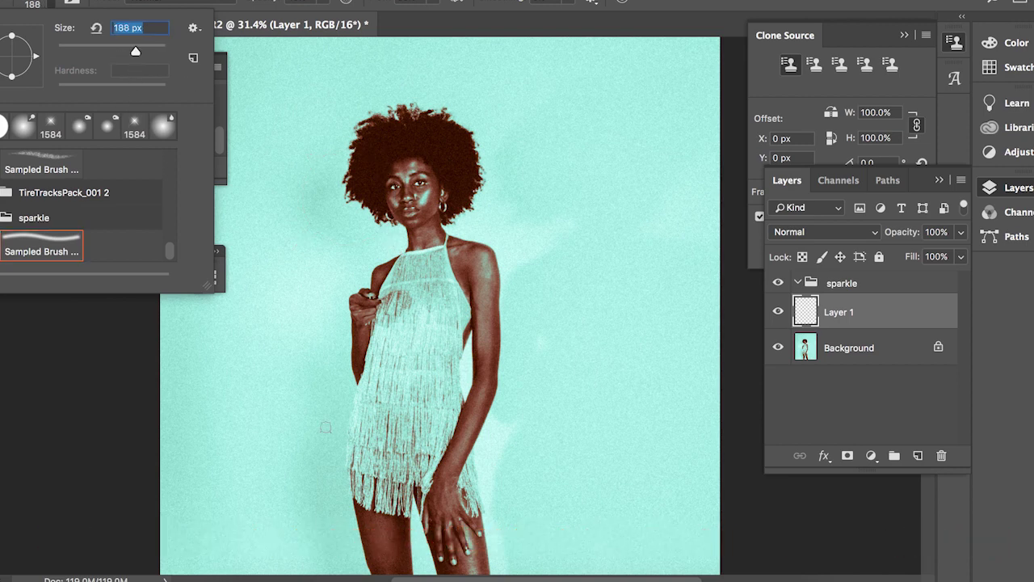
left_click_drag(139, 52, 151, 51)
Undo the test stamp, set the foreground color to white (ffffff) and stamp a 428 px sparkle at the dress's hem
left_click(552, 442)
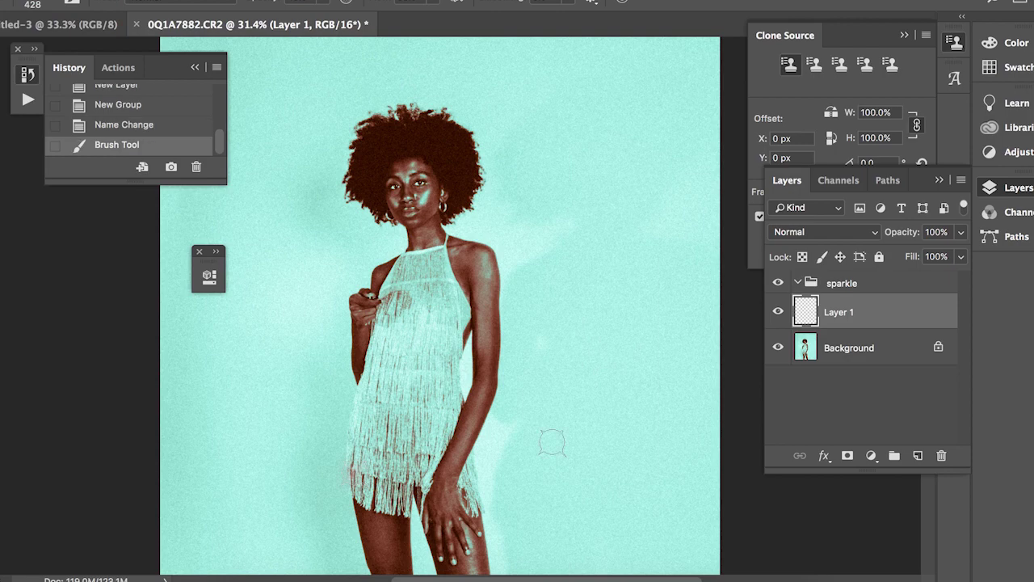
key("super+z")
left_click(6, 507)
left_click_drag(632, 369, 584, 304)
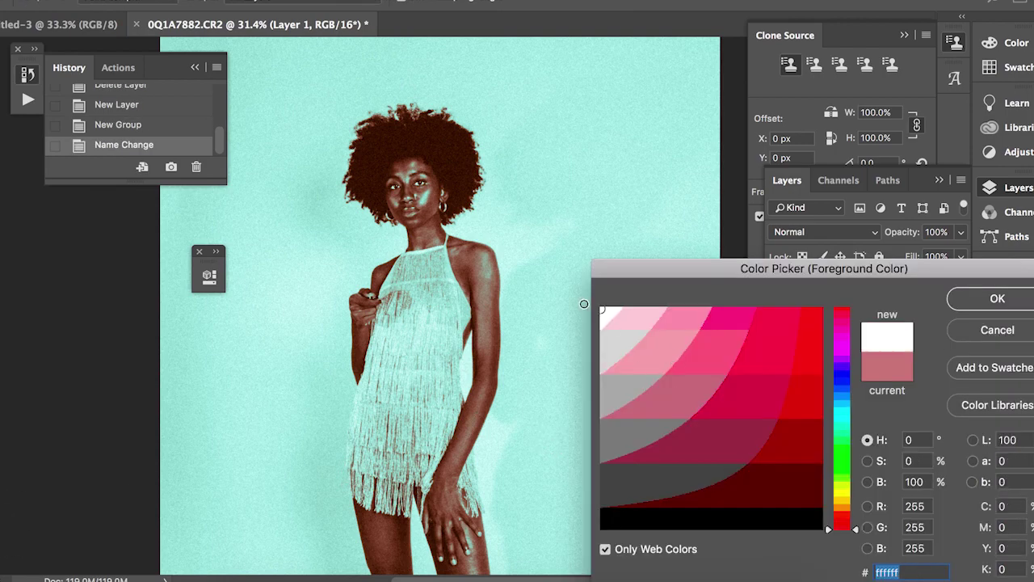
left_click(1023, 304)
left_click(354, 460)
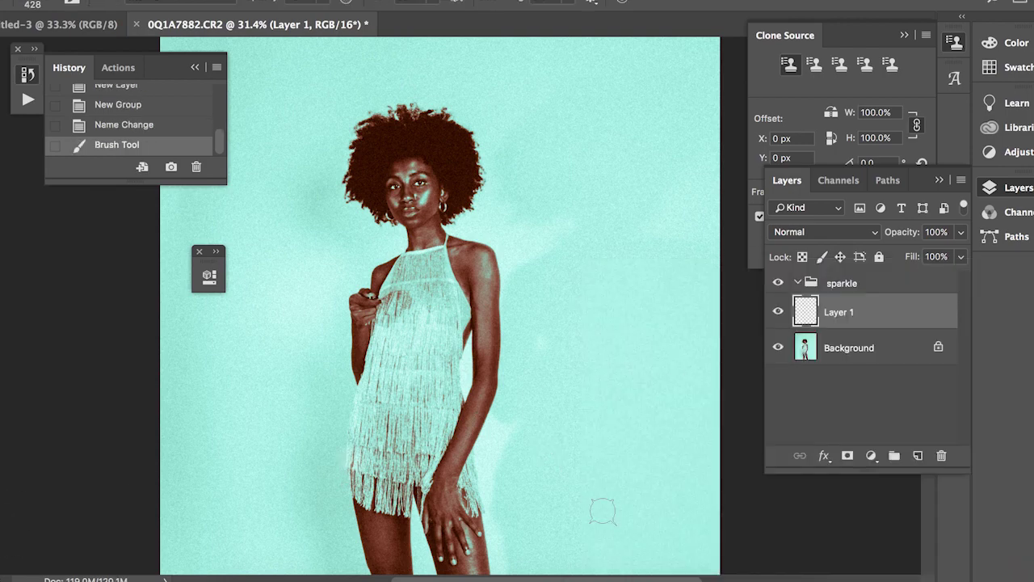
Stamp white 428 px sparkles over the model's earring beside the neck, rotating the brush tip between stamps
scroll(442, 205, "up", 6)
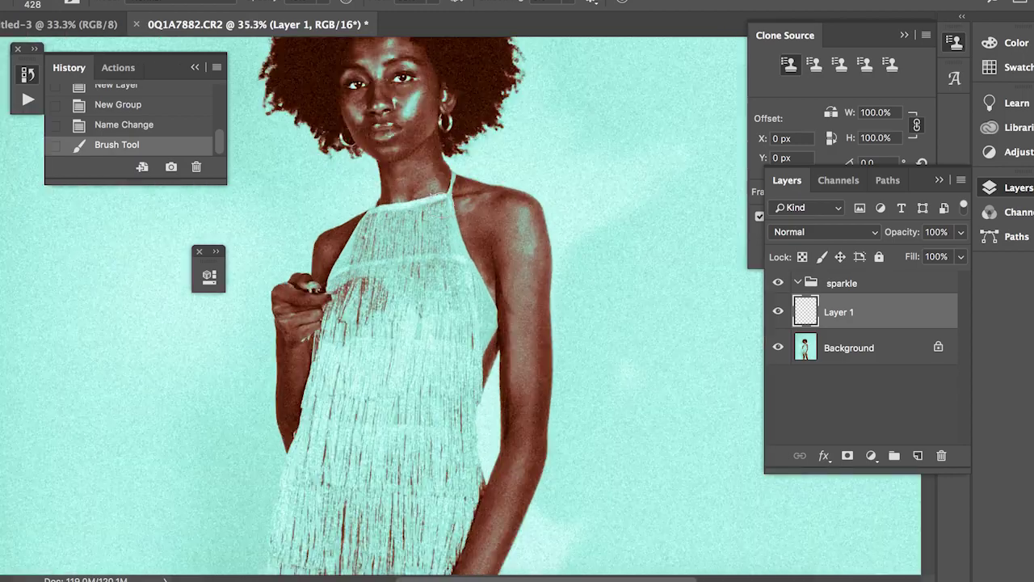
scroll(490, 442, "up", 5)
scroll(490, 441, "down", 5)
scroll(489, 439, "up", 2)
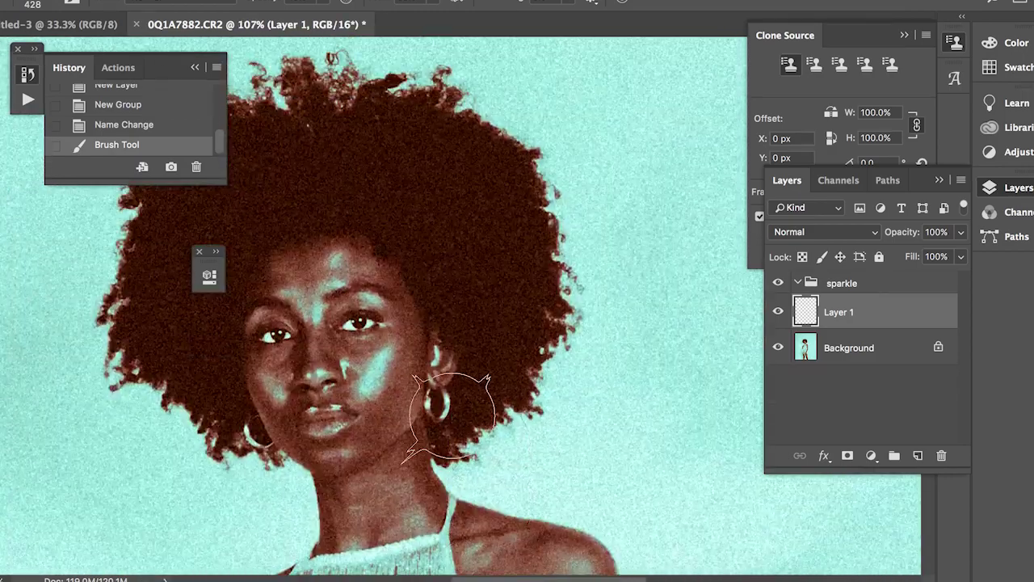
left_click(450, 415)
key("super+z")
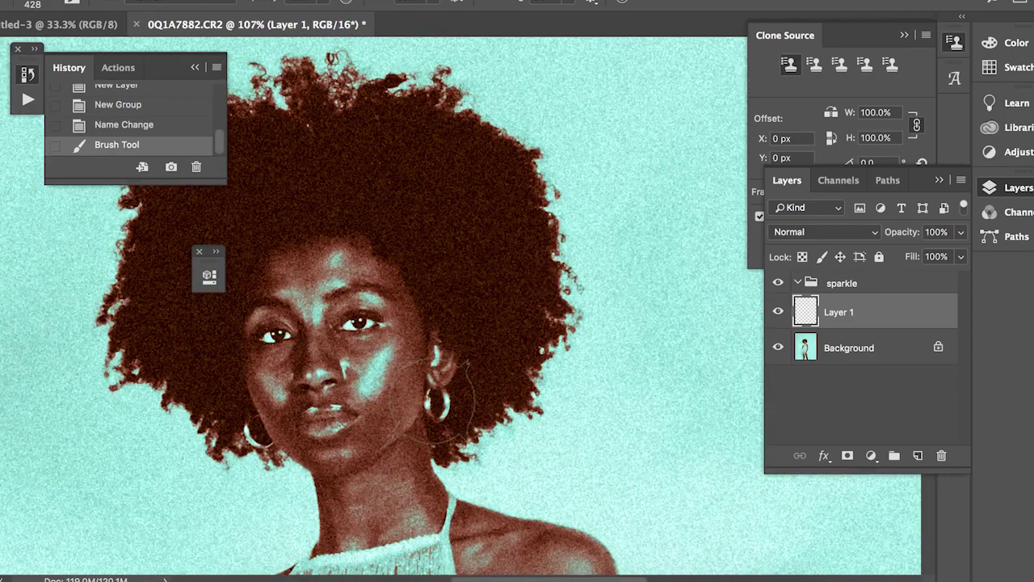
left_click(457, 404)
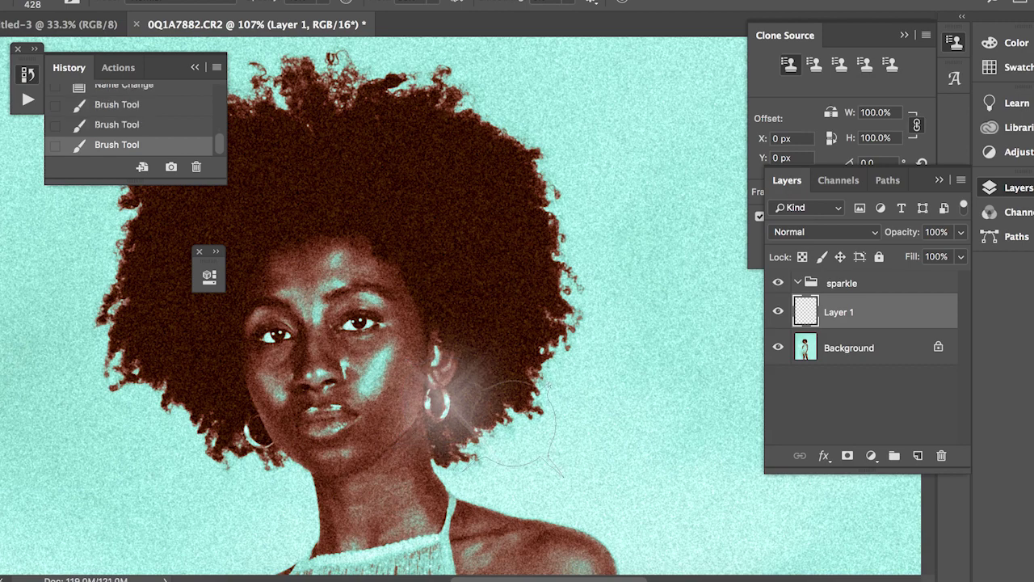
left_click(57, 5)
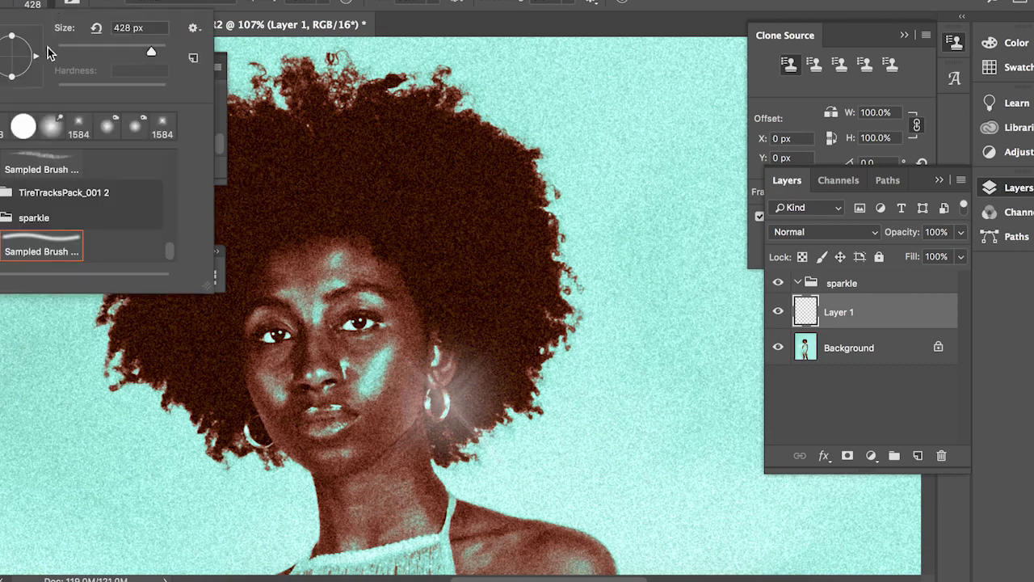
left_click(444, 428)
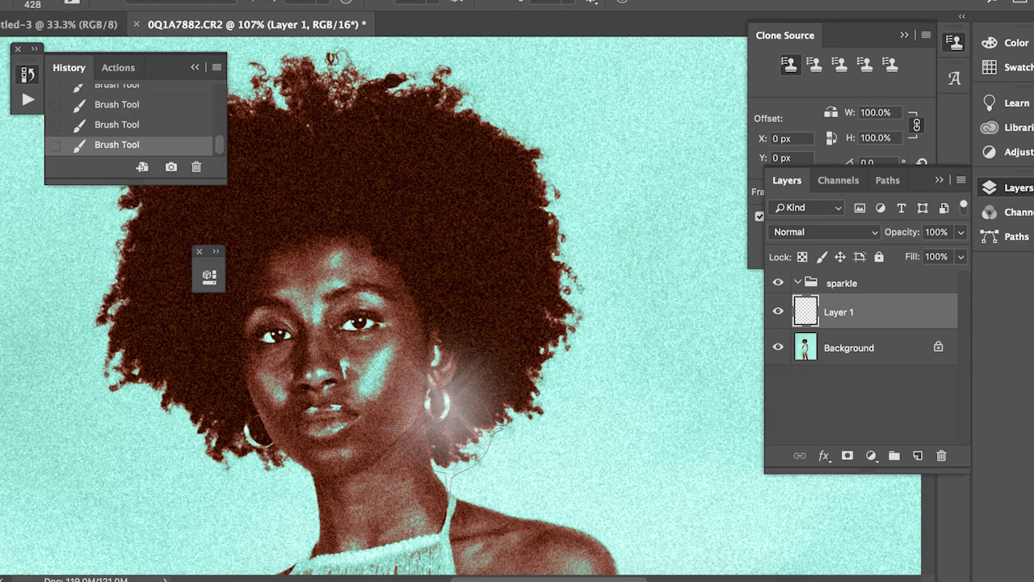
Enlarge the sparkle brush to 1400 px, rotate its tip and stamp a bigger flare at the dress's outer hem
key("super+minus")
key("super+minus")
scroll(589, 456, "down", 5)
scroll(585, 457, "down", 5)
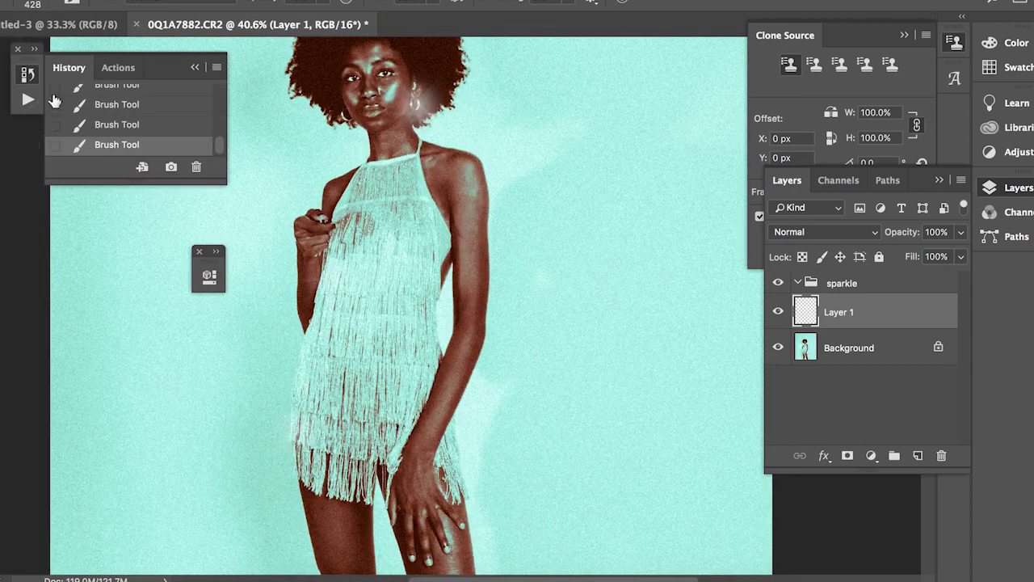
left_click(54, 3)
left_click_drag(152, 53, 159, 55)
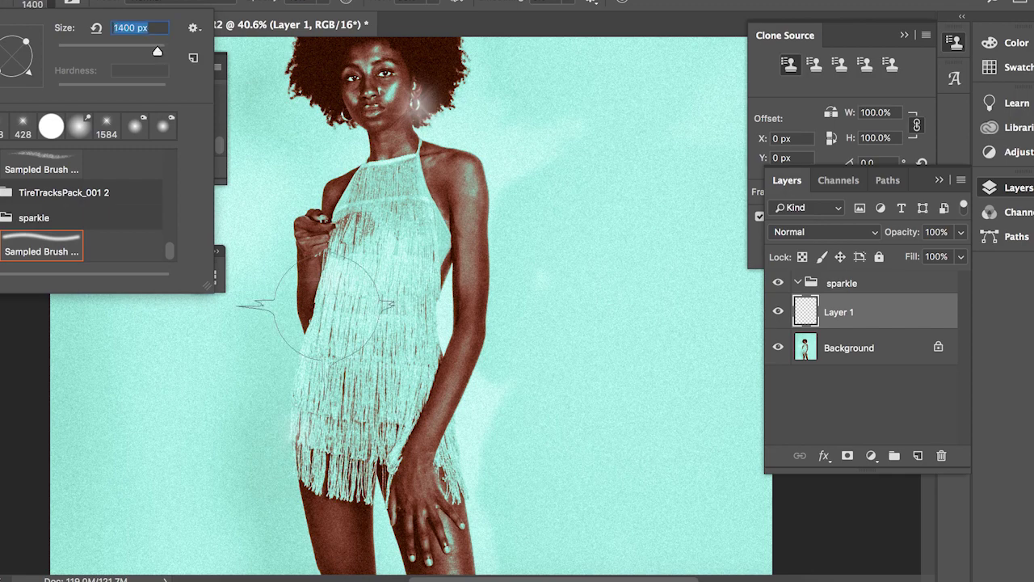
key("Return")
scroll(519, 345, "down", 4)
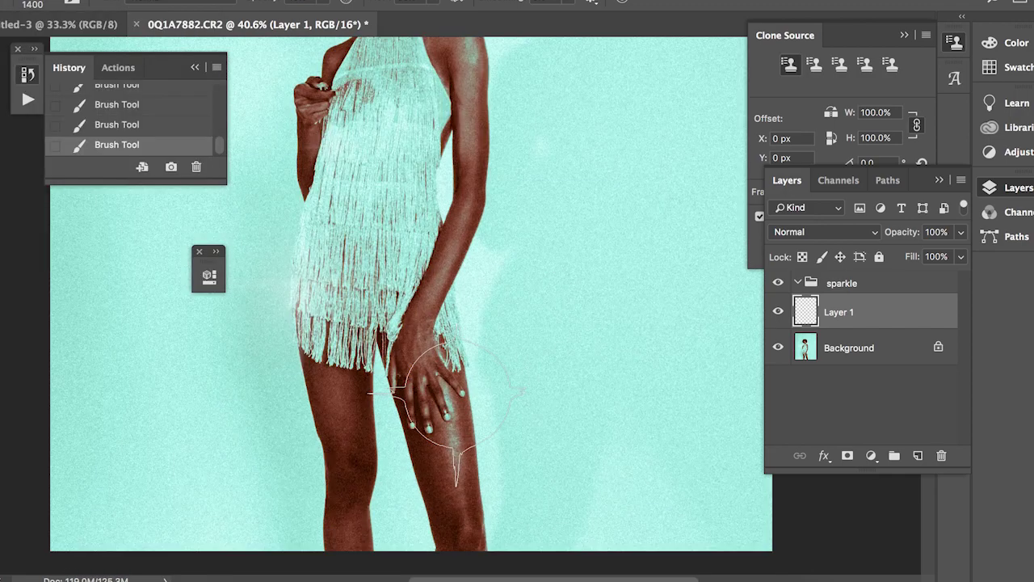
Try another 1400 px sparkle with a rotated tip on the middle of the dress
scroll(683, 295, "up", 3)
scroll(683, 295, "up", 3)
left_click(54, 6)
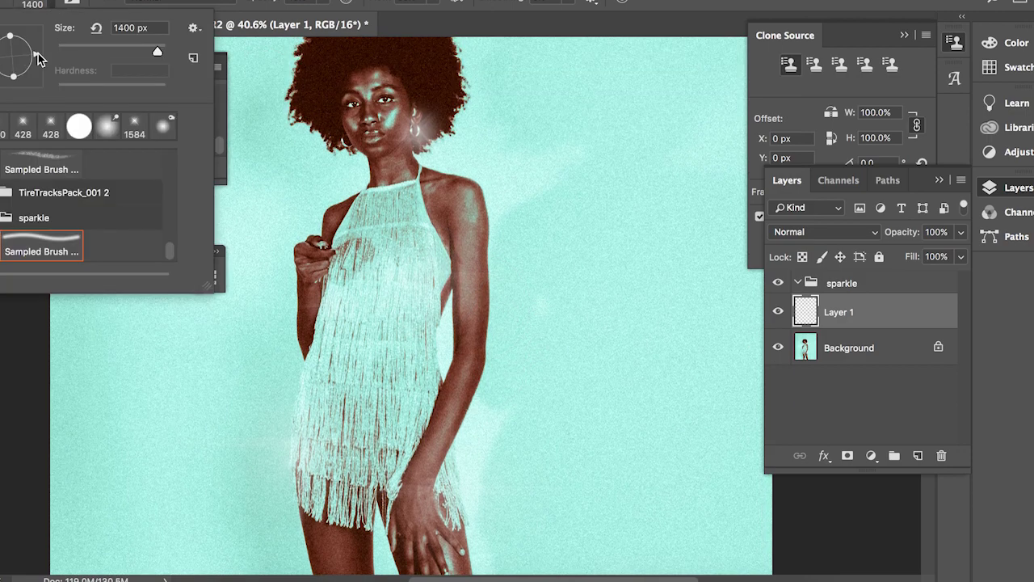
left_click(382, 355)
key("super+z")
Enlarge the sparkle brush to 2480 px and stamp a large flare beside the model's lowered hand
left_click(55, 6)
left_click_drag(158, 49, 162, 50)
key("Return")
key("super+minus")
key("super+minus")
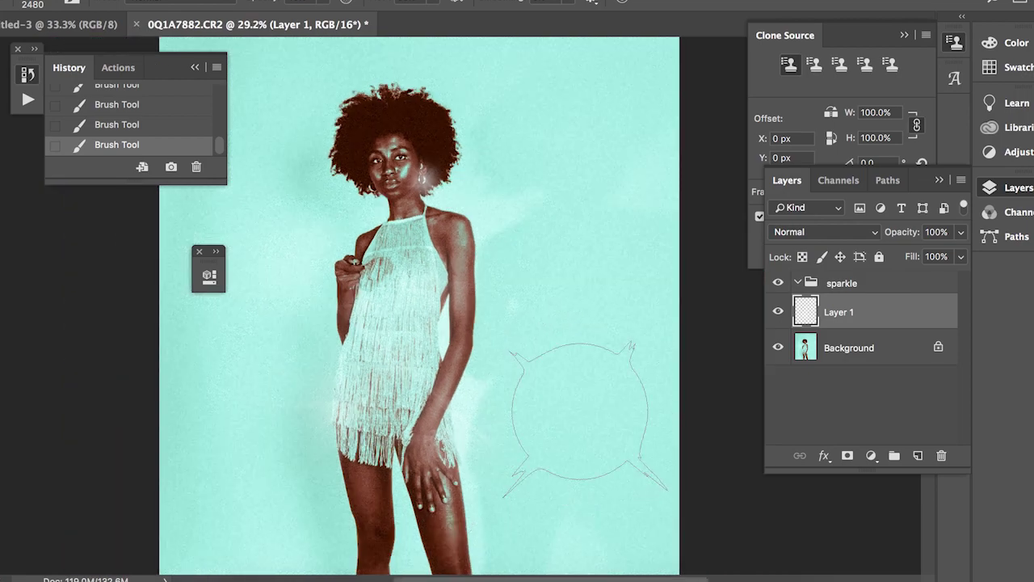
scroll(578, 412, "down", 3)
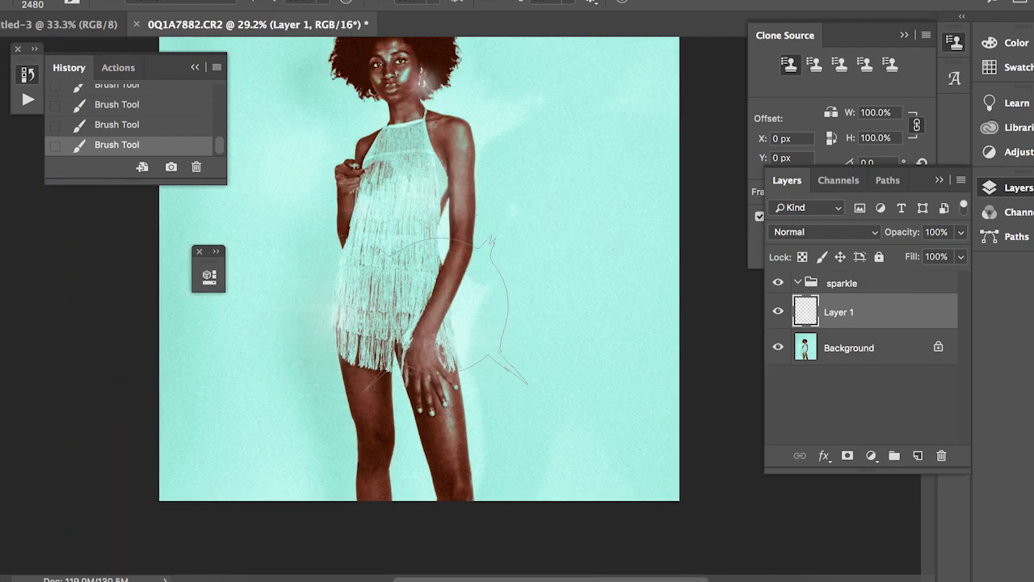
scroll(612, 323, "up", 3)
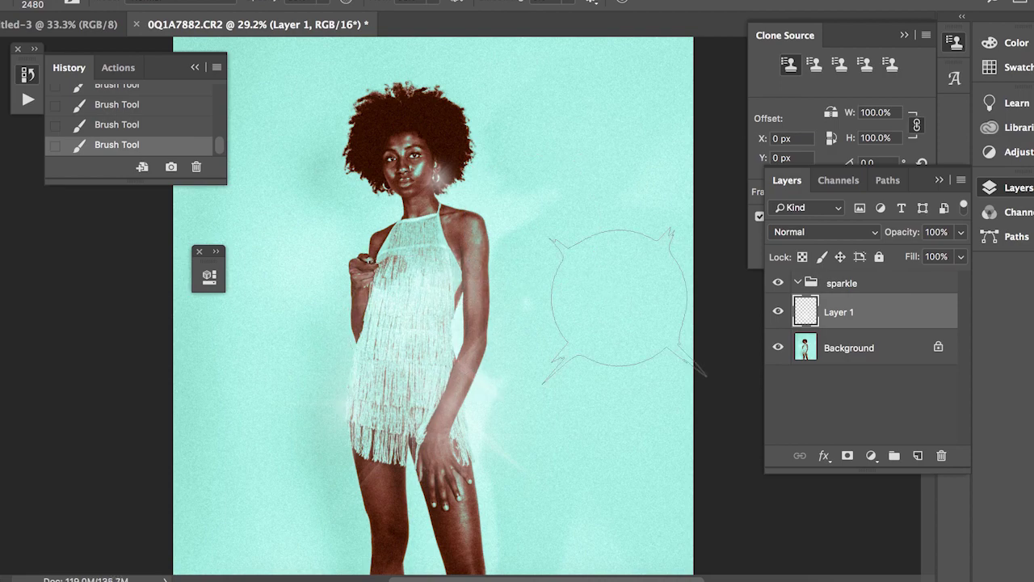
Try a 2480 px sparkle with a rotated tip over the side of the dress
key("super+0")
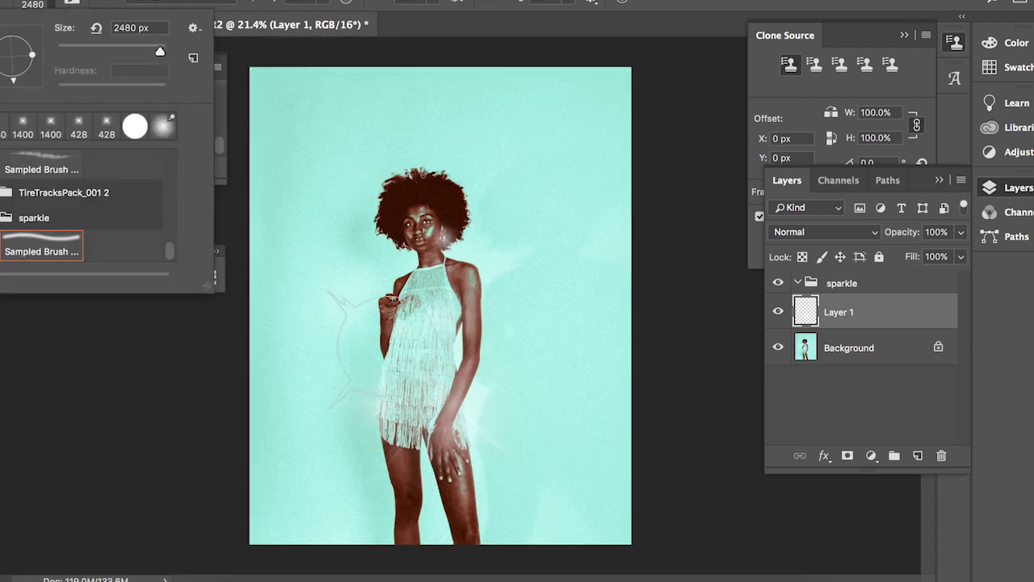
left_click(382, 348)
key("super+z")
Reduce the sparkle brush to 1400 px, undo the test stamp on the dress and stamp a flare around the model's earring
left_click(48, 5)
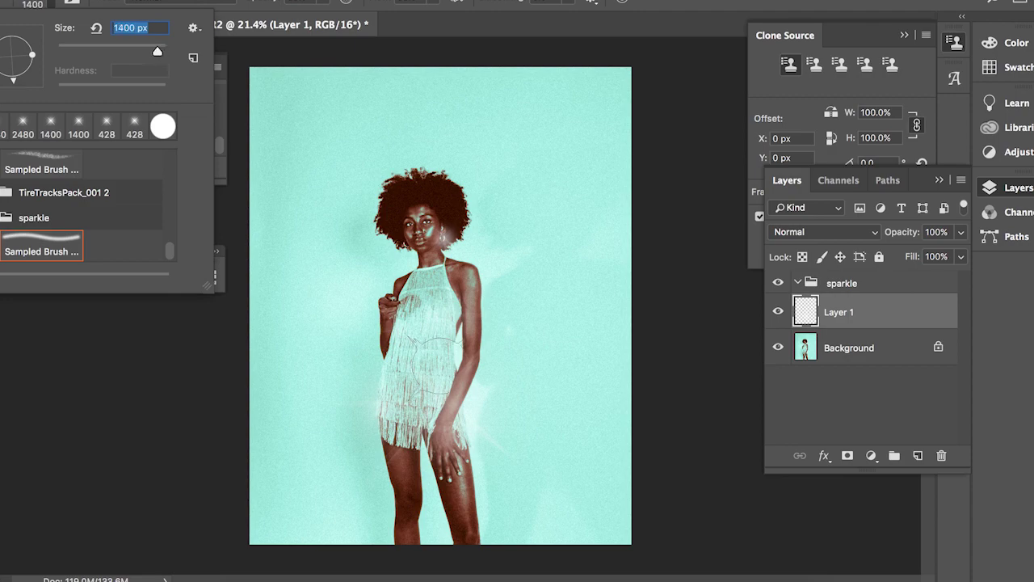
left_click(440, 366)
key("super+z")
key("super+plus")
key("super+plus")
key("super+plus")
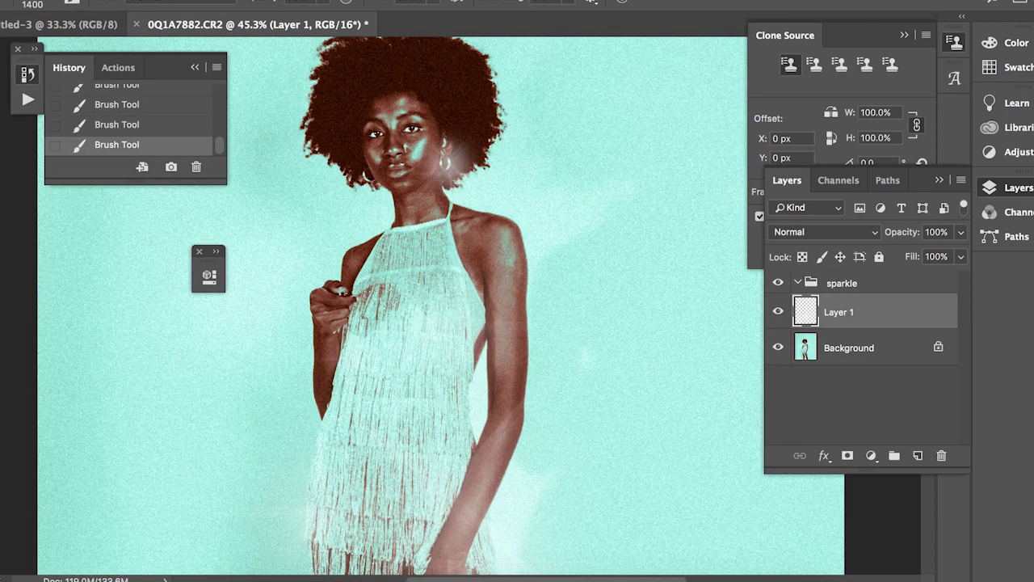
left_click(357, 192)
scroll(637, 340, "down", 5)
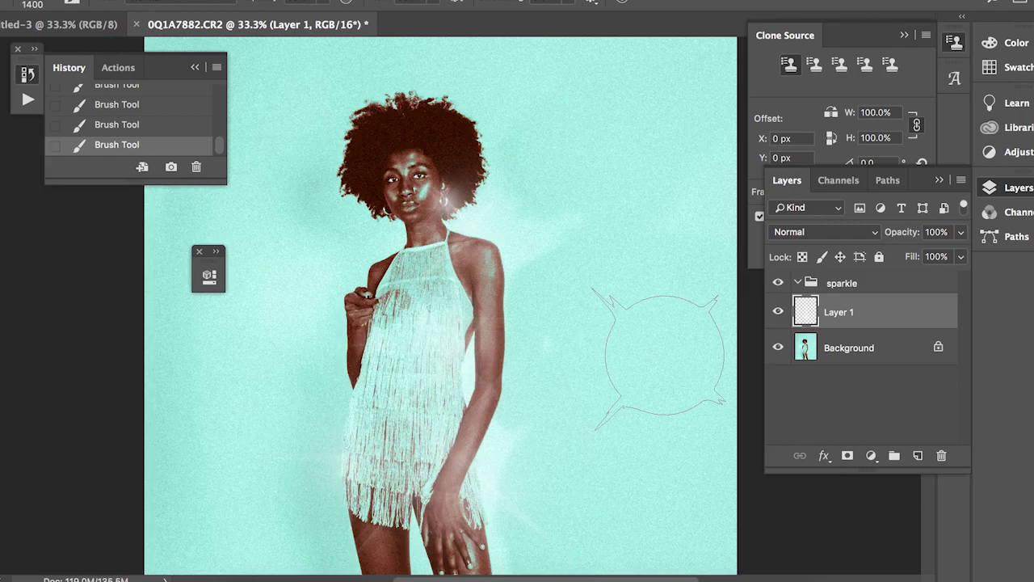
Compare the image with and without the sparkles and set Layer 1's opacity to 91%
scroll(630, 356, "up", 2)
left_click(780, 311)
left_click(779, 311)
left_click_drag(959, 234, 943, 250)
left_click(953, 252)
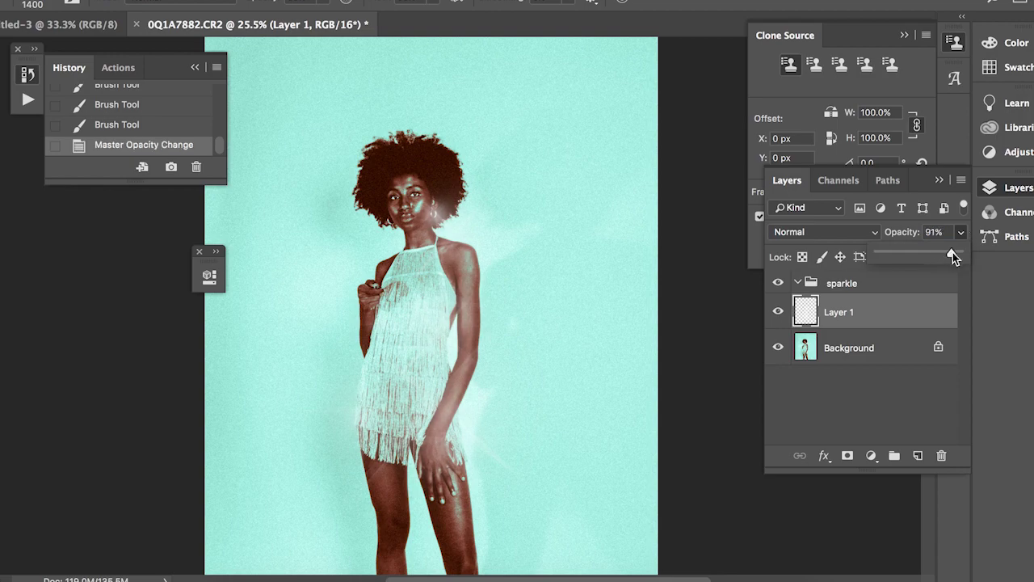
Duplicate the Background layer
left_click(845, 355)
right_click(845, 358)
left_click(856, 377)
key("Return")
Burn a soft figure-shaped shadow onto the backdrop beside the model with a 364 px, 0% hardness brush and compare it with the layer hidden
left_click(3, 341)
left_click(33, 346)
left_click(50, 5)
left_click_drag(111, 50, 122, 51)
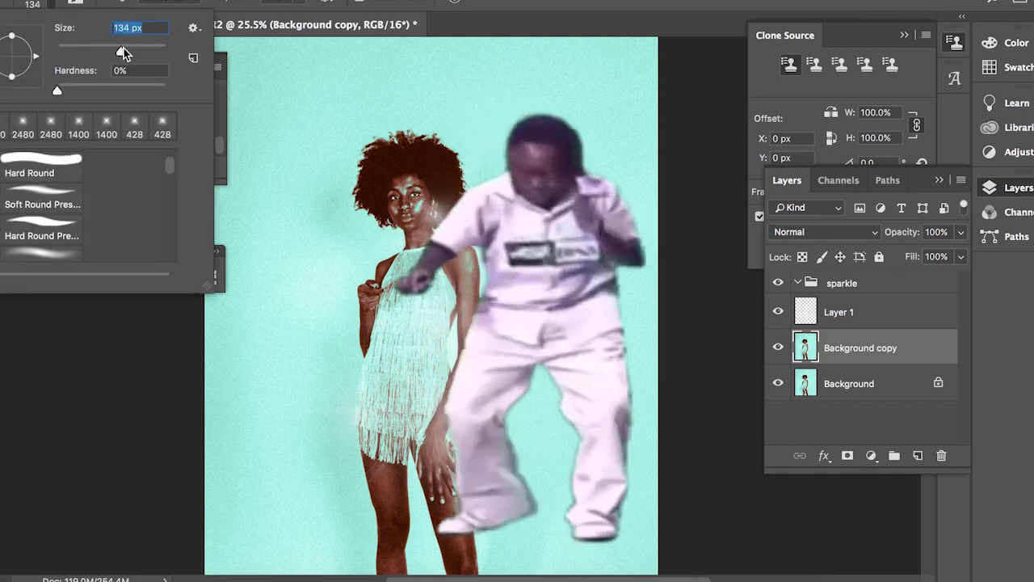
key("Return")
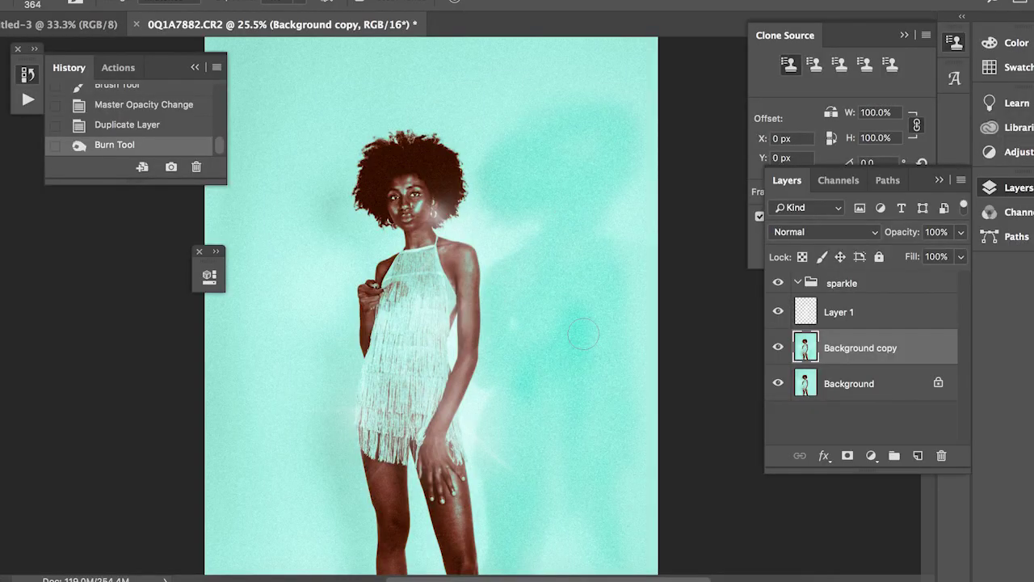
left_click_drag(505, 465, 519, 412)
left_click_drag(514, 534, 559, 429)
mouse_move(616, 556)
left_mouse_down()
mouse_move(539, 340)
mouse_move(618, 375)
mouse_move(602, 338)
mouse_move(598, 395)
mouse_move(573, 454)
mouse_move(497, 481)
left_mouse_up()
mouse_move(564, 224)
left_mouse_down()
mouse_move(524, 143)
mouse_move(592, 136)
mouse_move(500, 391)
mouse_move(550, 396)
mouse_move(578, 428)
mouse_move(611, 514)
left_mouse_up()
key("super+minus")
left_click(777, 349)
left_click(777, 348)
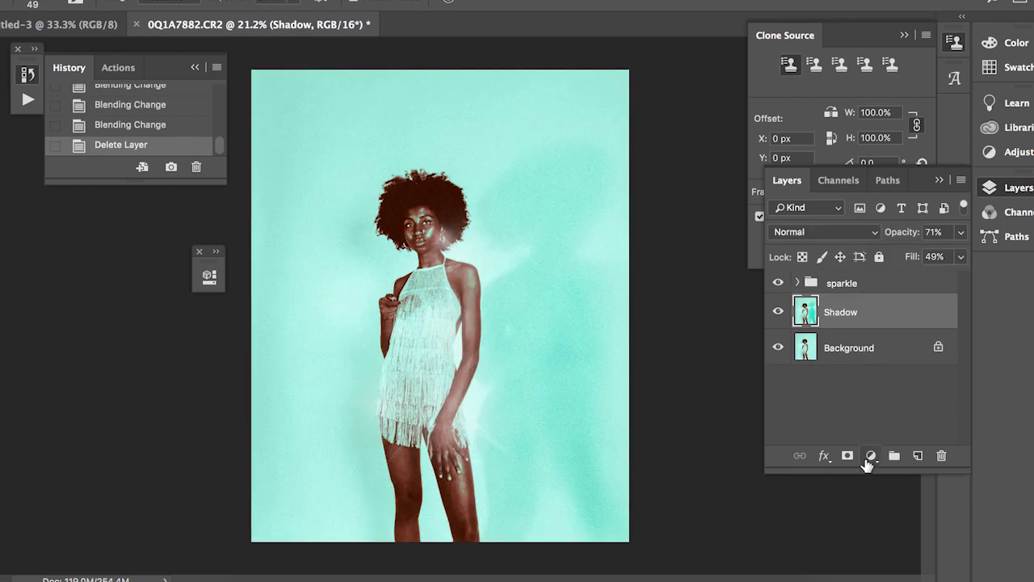
Add a Color Balance adjustment layer above the Shadow layer with midtones at Magenta–Green −8 and Yellow–Blue −12
left_click(871, 455)
left_click(880, 402)
left_click_drag(320, 359, 298, 366)
left_click_drag(336, 268, 170, 249)
left_click_drag(133, 348, 142, 341)
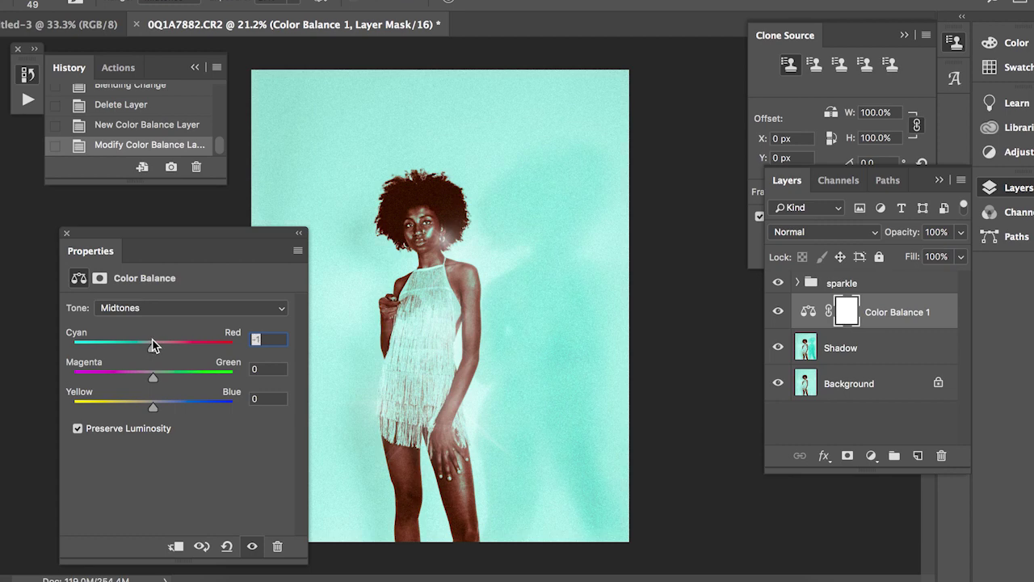
left_click_drag(152, 378, 129, 378)
Add a Levels adjustment layer with input levels 8 and 243 and output levels 8 and 247
left_click(870, 456)
left_click(897, 345)
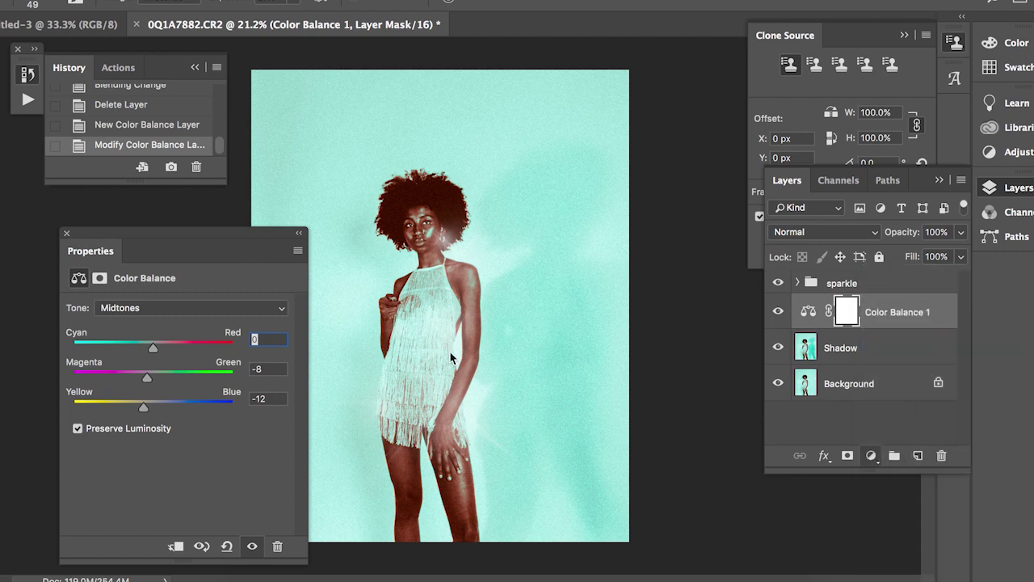
left_click_drag(284, 480, 278, 488)
left_click_drag(284, 433, 274, 432)
left_click_drag(93, 430, 97, 430)
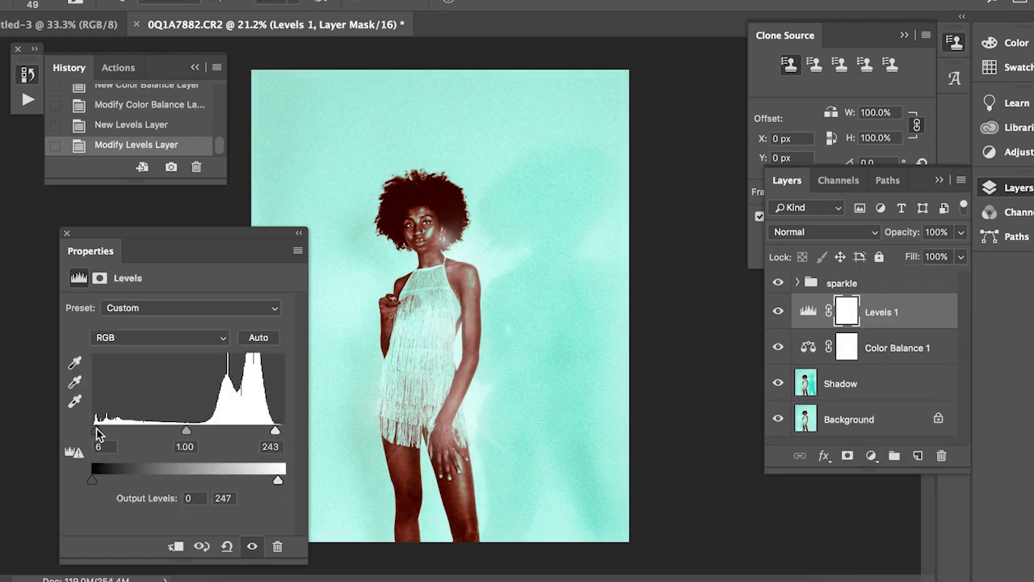
left_click_drag(109, 475, 100, 475)
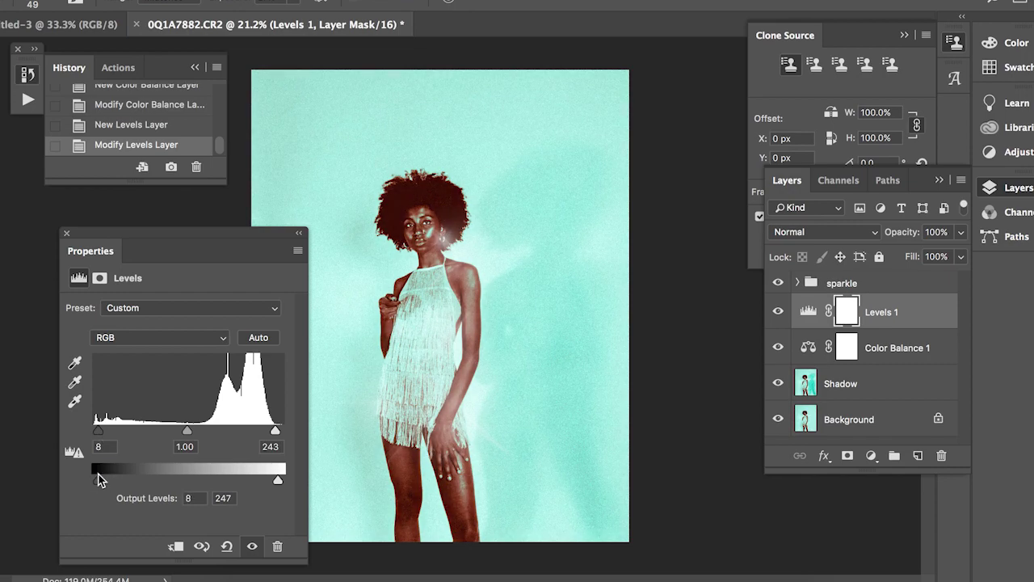
left_click(298, 233)
Soften the Shadow layer with a Gaussian Blur of 5.8 pixels radius
left_click(862, 395)
left_click(388, 1)
mouse_move(420, 159)
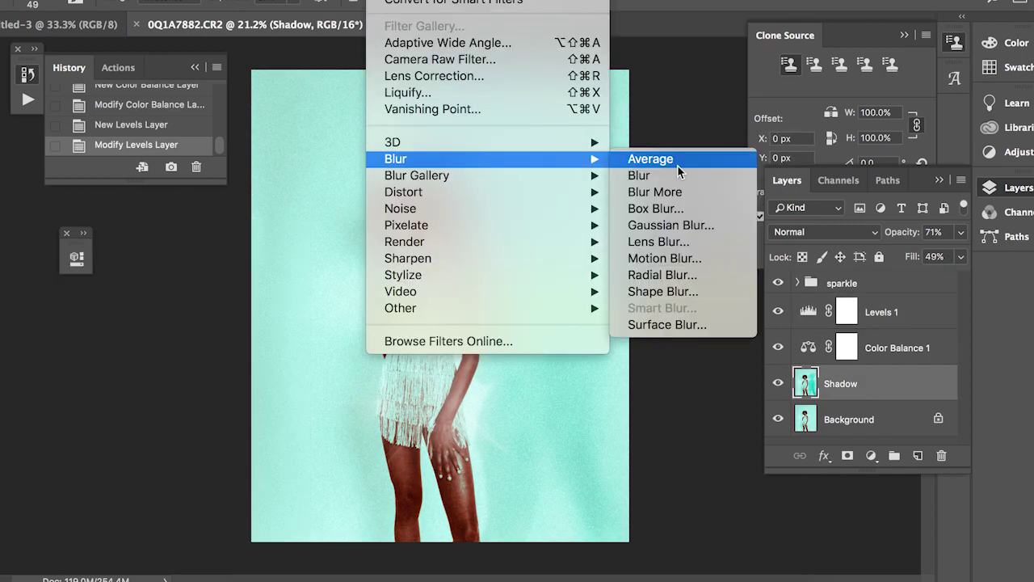
left_click(674, 220)
left_click_drag(587, 338, 590, 338)
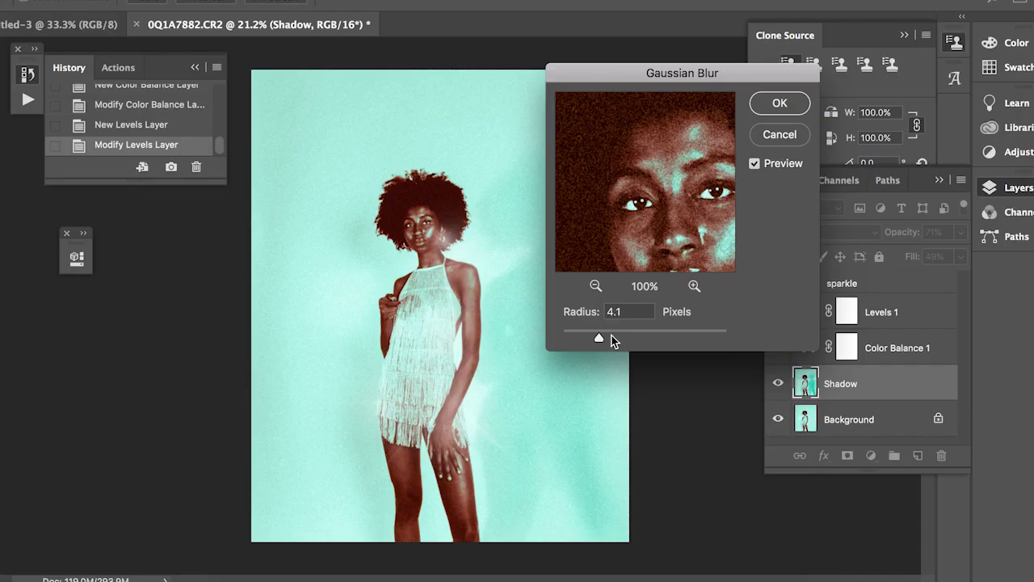
left_click_drag(595, 339, 600, 338)
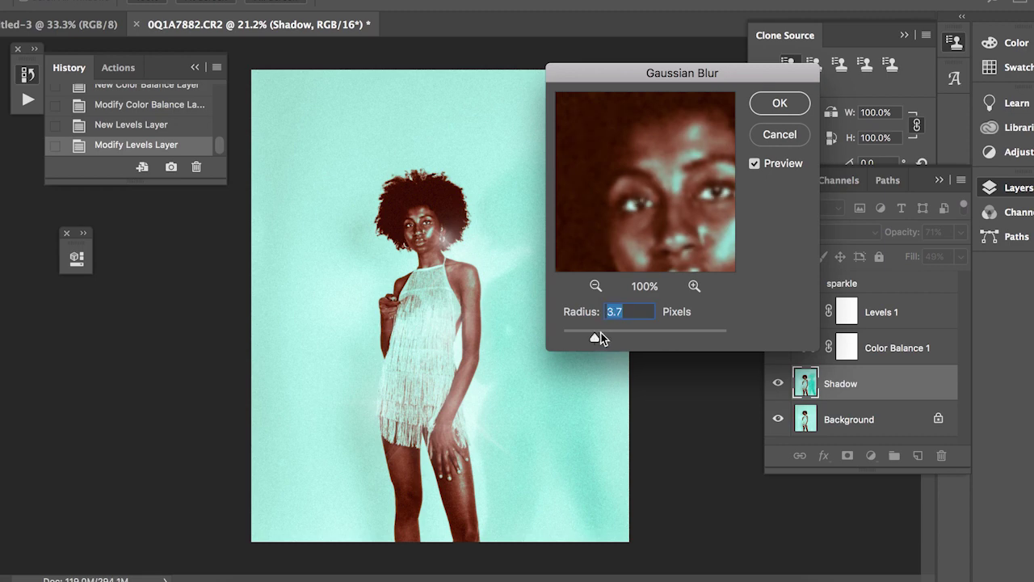
left_click_drag(664, 337, 611, 337)
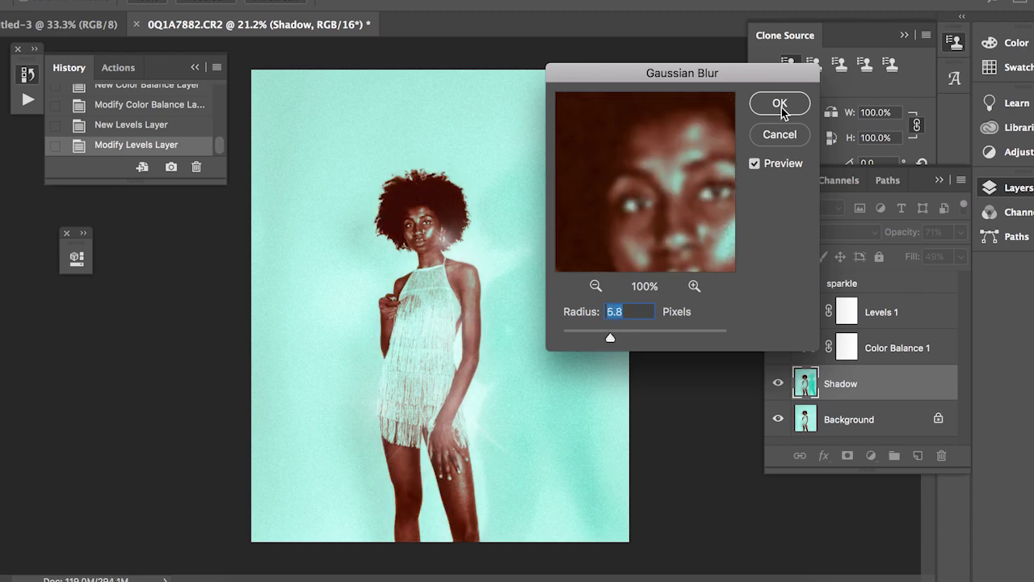
key("Return")
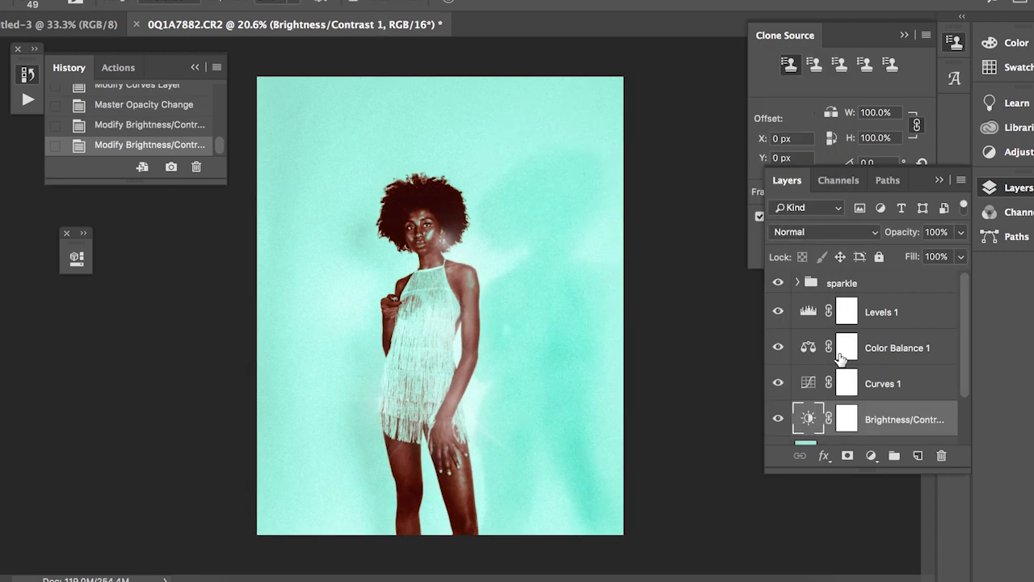
Add a reversed radial white-to-transparent Gradient Fill layer at a 36.55° angle above Brightness/Contrast and set its opacity to 63%
left_click(871, 455)
left_click(905, 488)
left_click(770, 183)
left_click(887, 115)
left_click(778, 248)
left_click(788, 231)
left_click(797, 208)
left_click(794, 219)
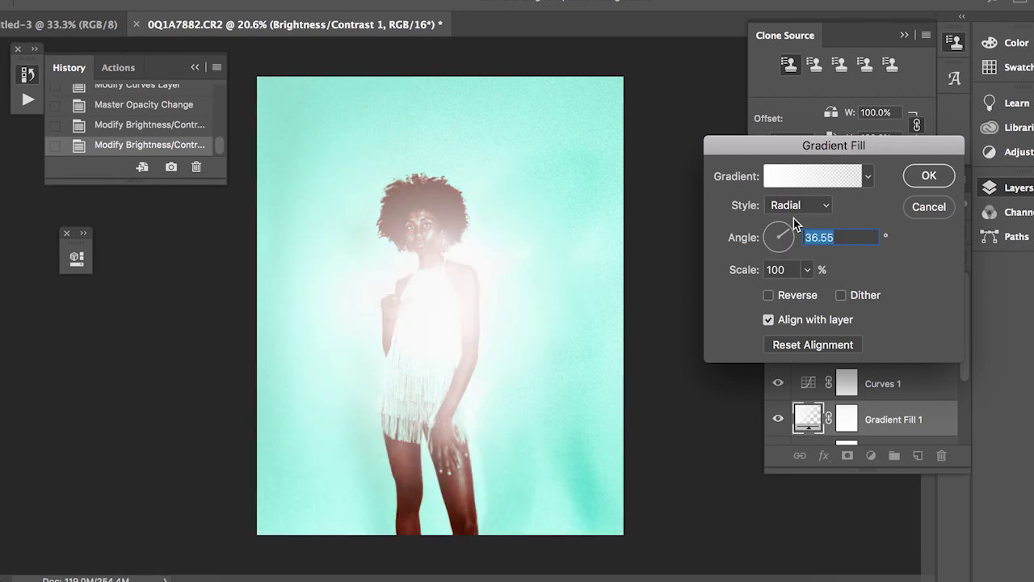
left_click(778, 297)
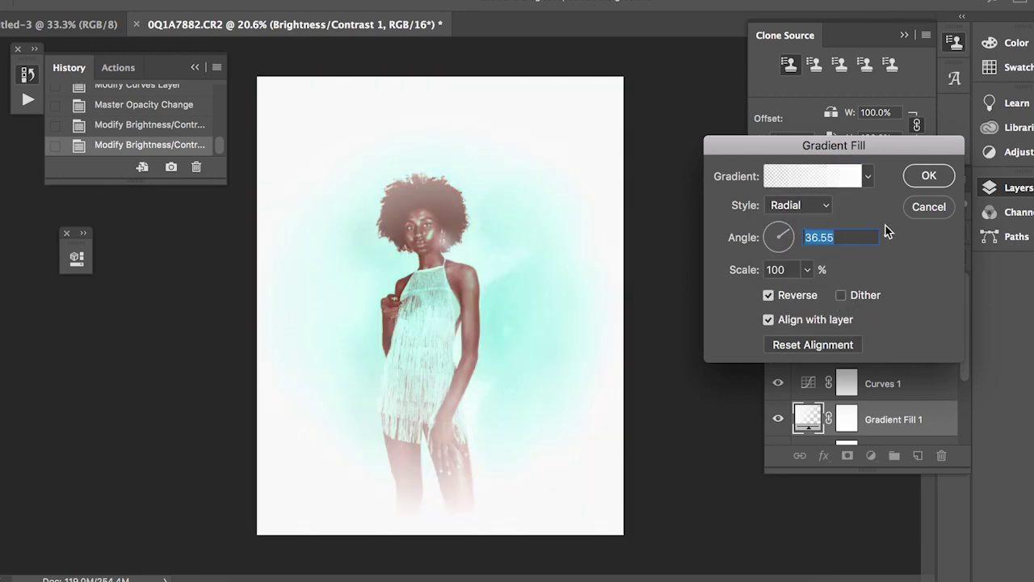
left_click(929, 175)
left_click(961, 231)
left_click_drag(960, 253, 924, 255)
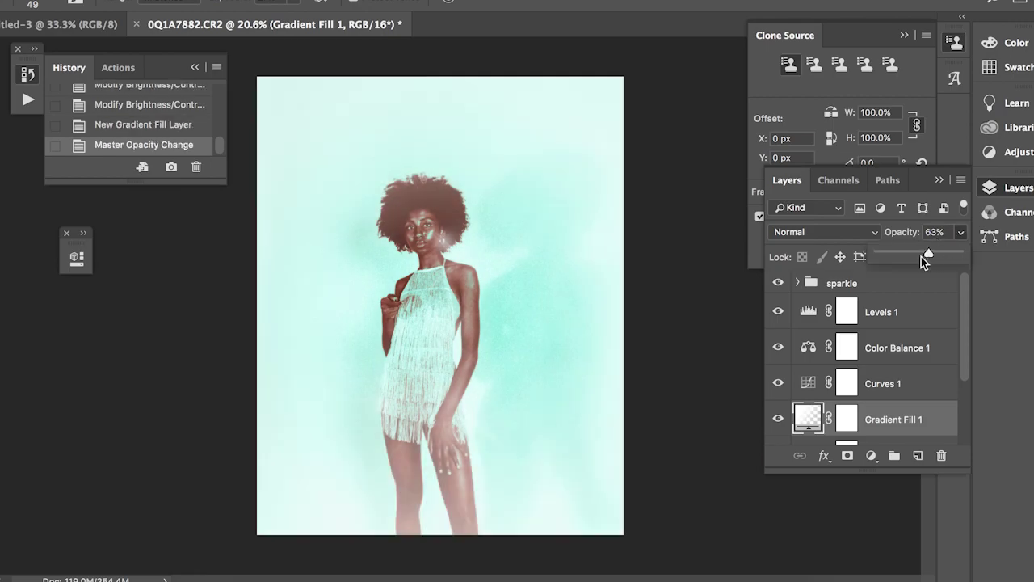